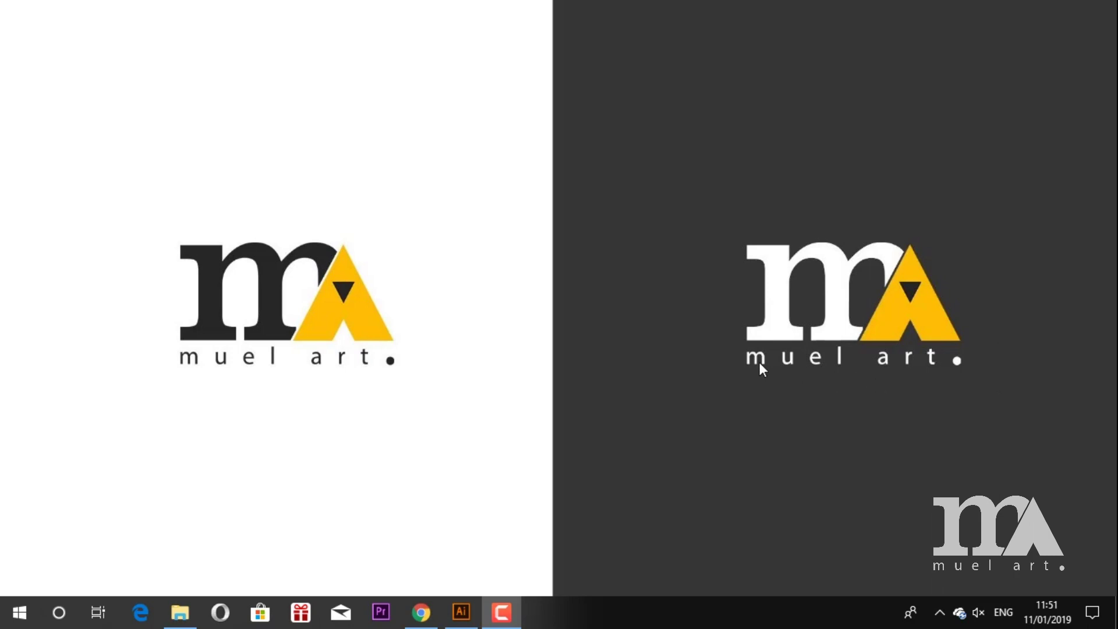
Create a new landscape Poster document, 609.6 × 457.2 mm, from the Art & Illustration presets
key("alt+Tab")
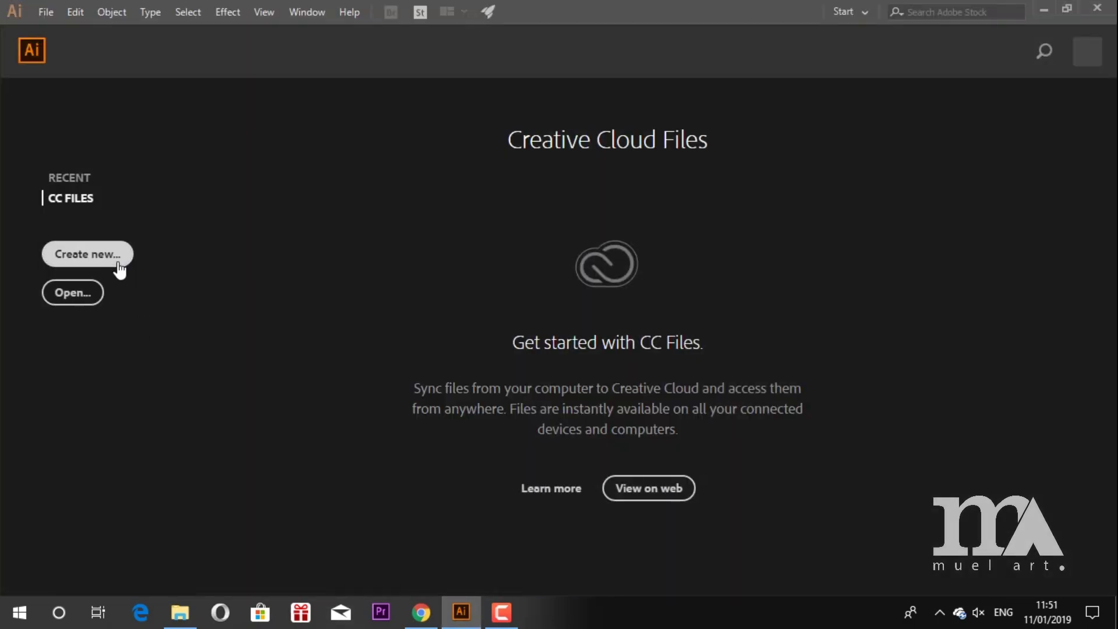
left_click(120, 267)
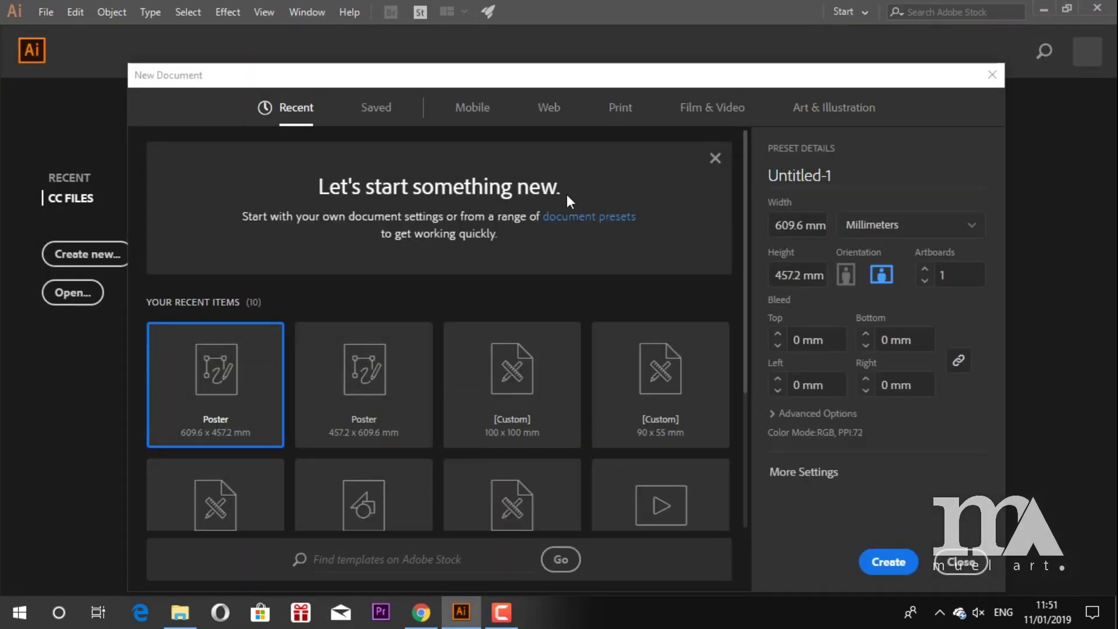
left_click(810, 112)
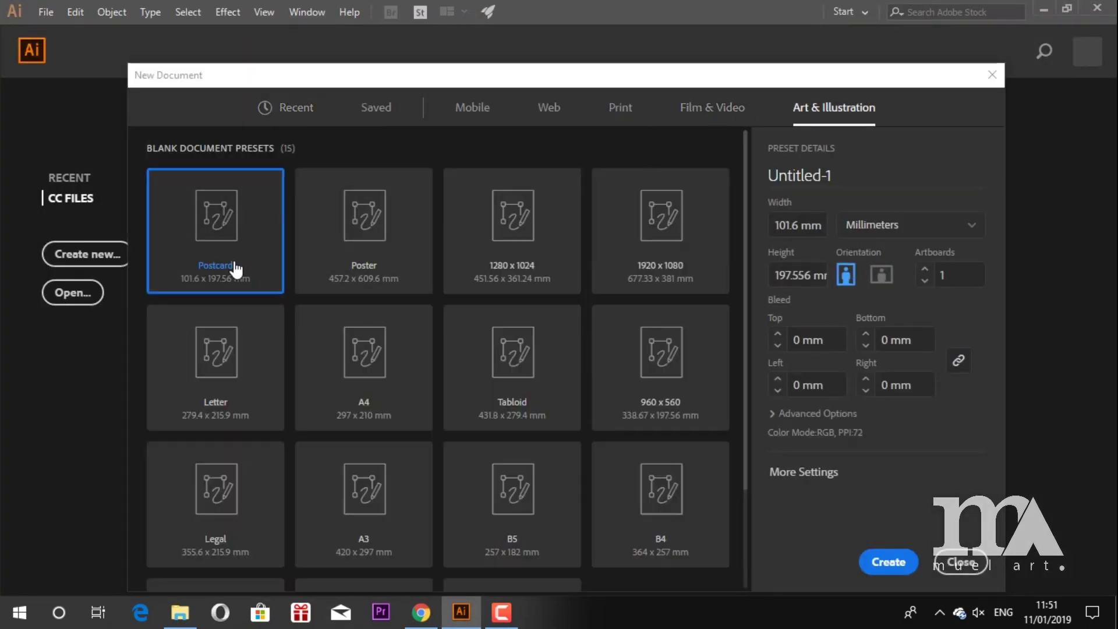
left_click(388, 271)
left_click(882, 274)
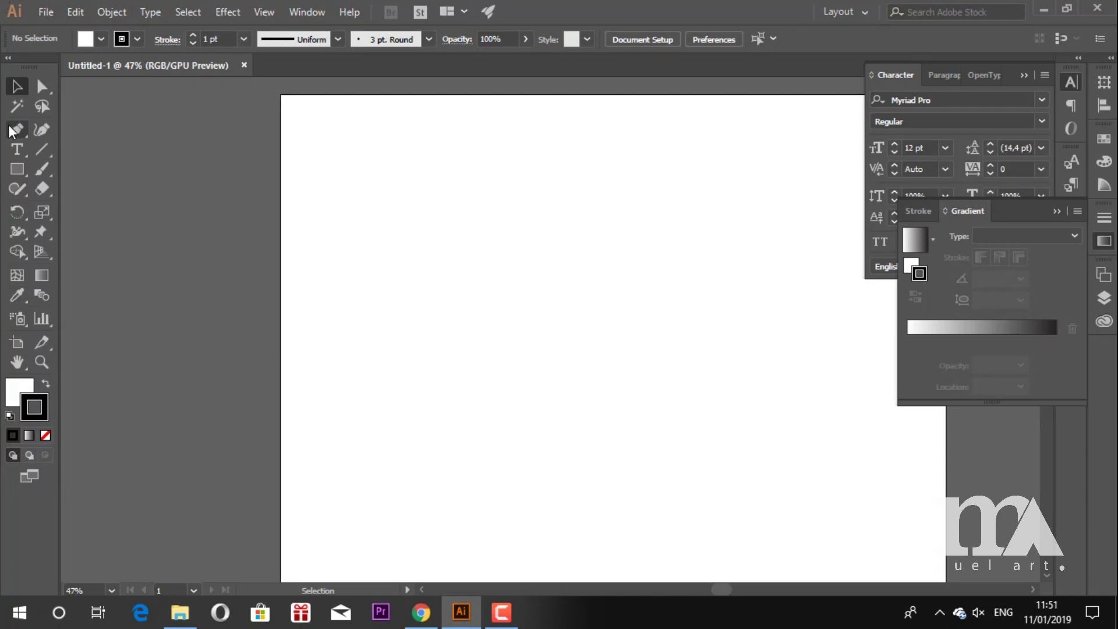
Draw a rectangle covering the entire artboard
left_click_drag(620, 303, 479, 296)
key("ctrl+minus")
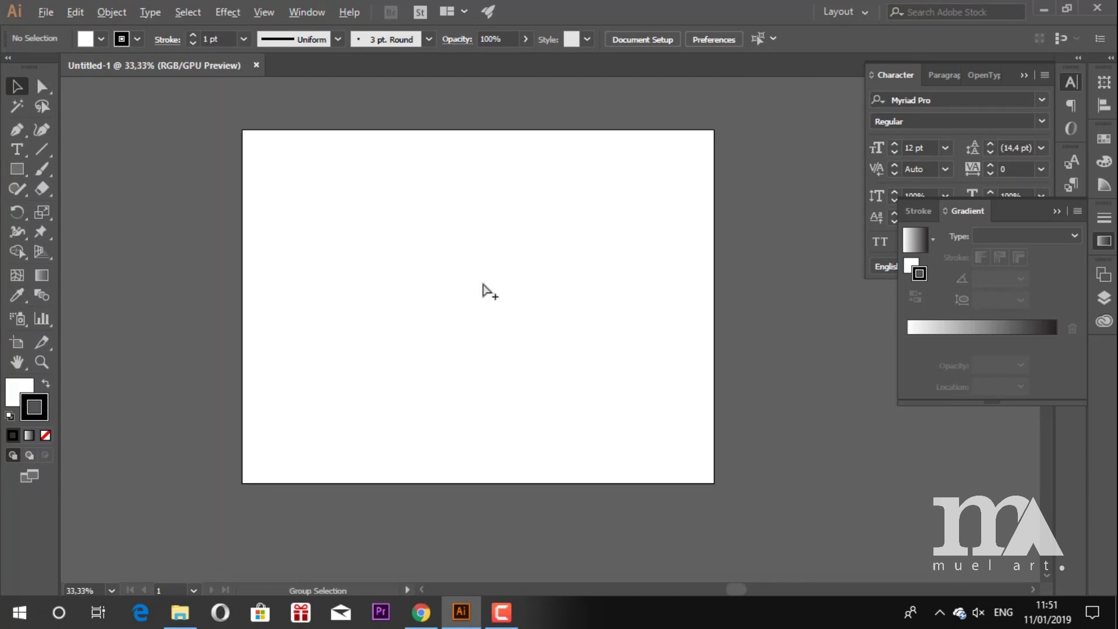
left_click(16, 169)
left_click_drag(242, 130, 716, 483)
left_click(717, 306)
left_click(574, 338)
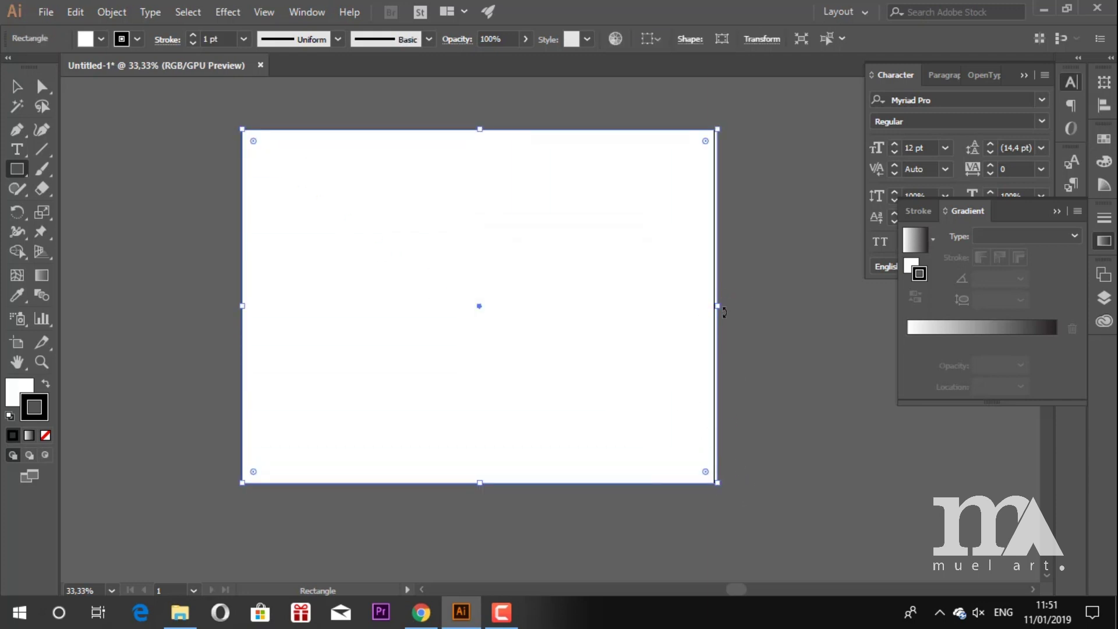
scroll(725, 310, "up", 3)
scroll(696, 295, "down", 3)
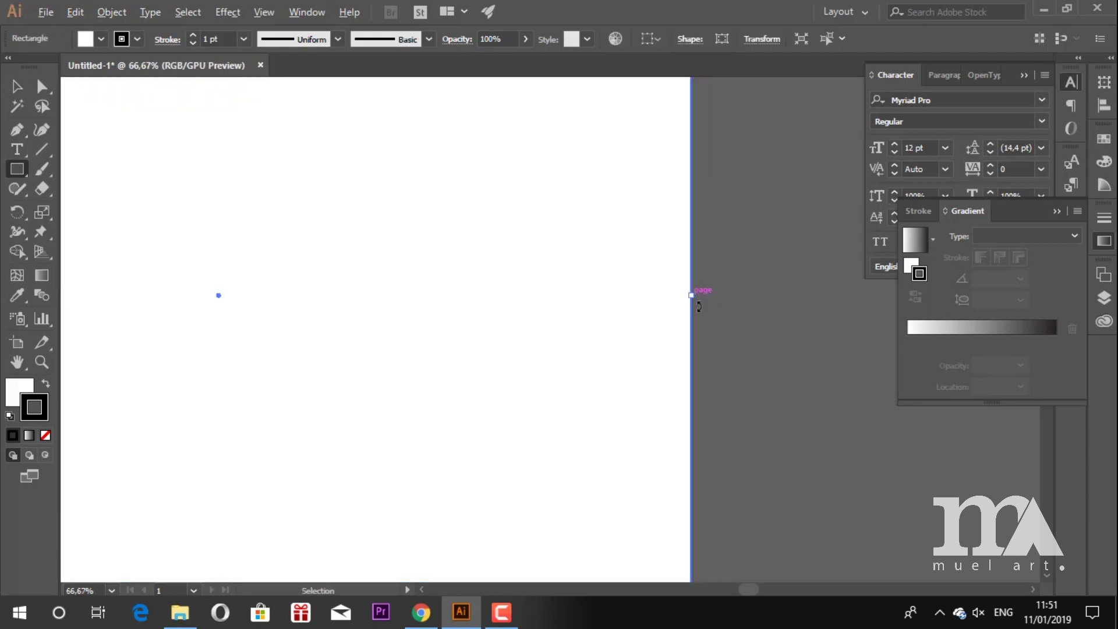
Fill the rectangle with dark grey #282828
double_click(19, 392)
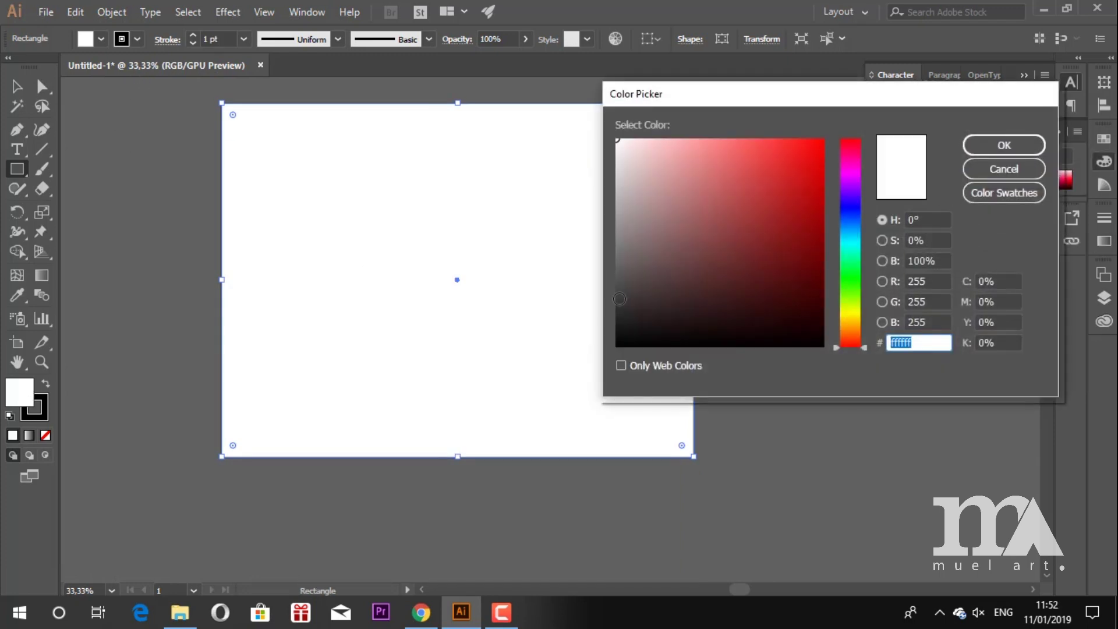
left_click_drag(617, 306, 618, 313)
left_click(1004, 145)
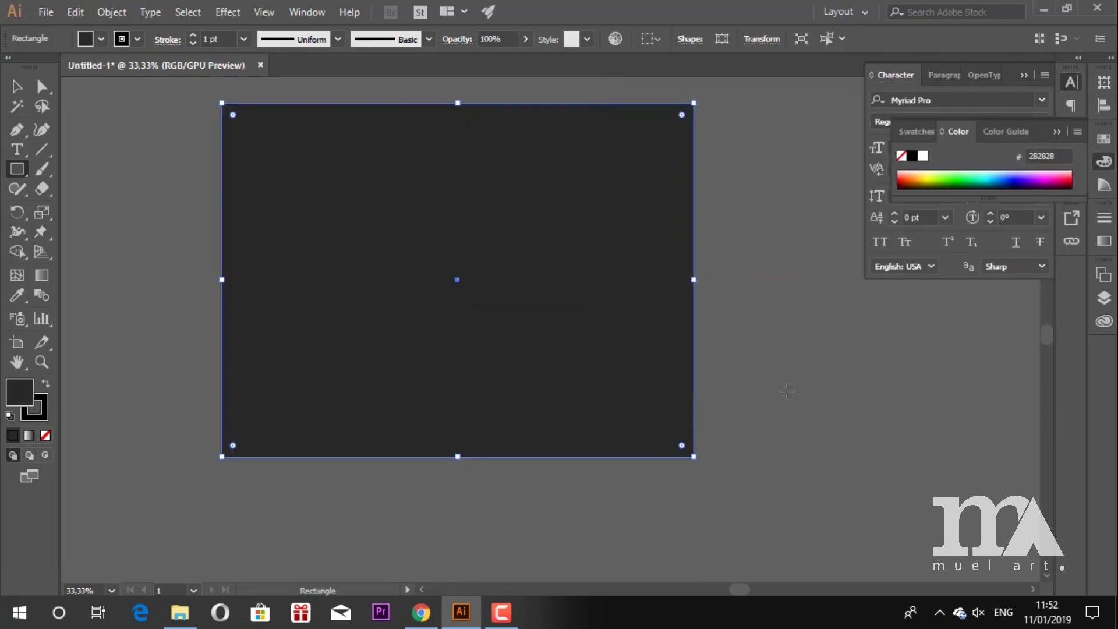
Lock the background rectangle with Object > Lock > Selection
left_click(17, 86)
left_click(69, 18)
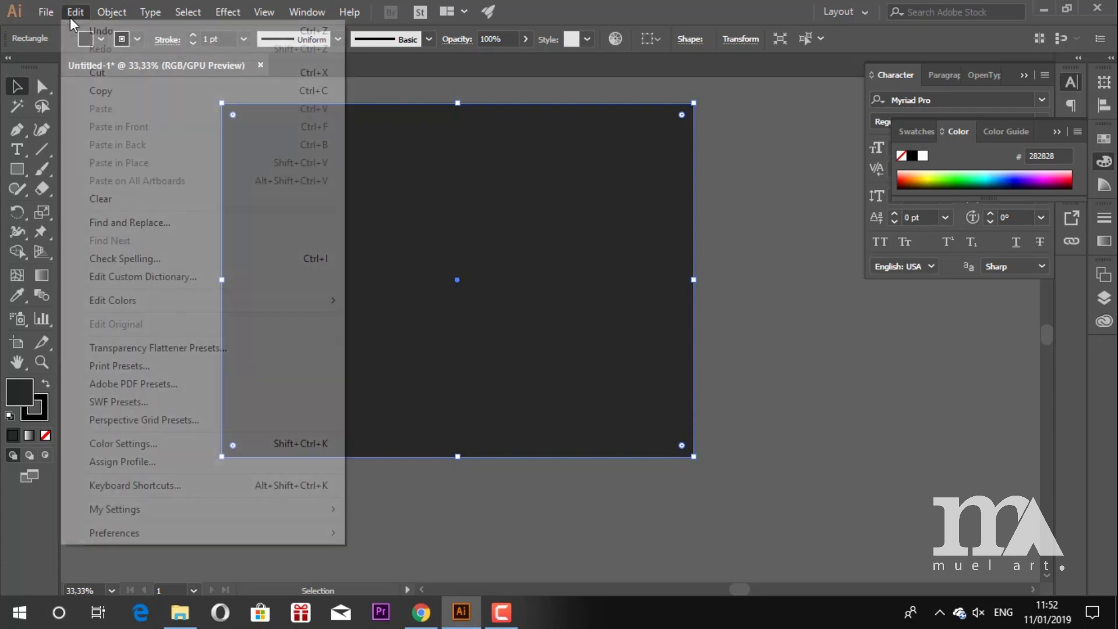
mouse_move(109, 22)
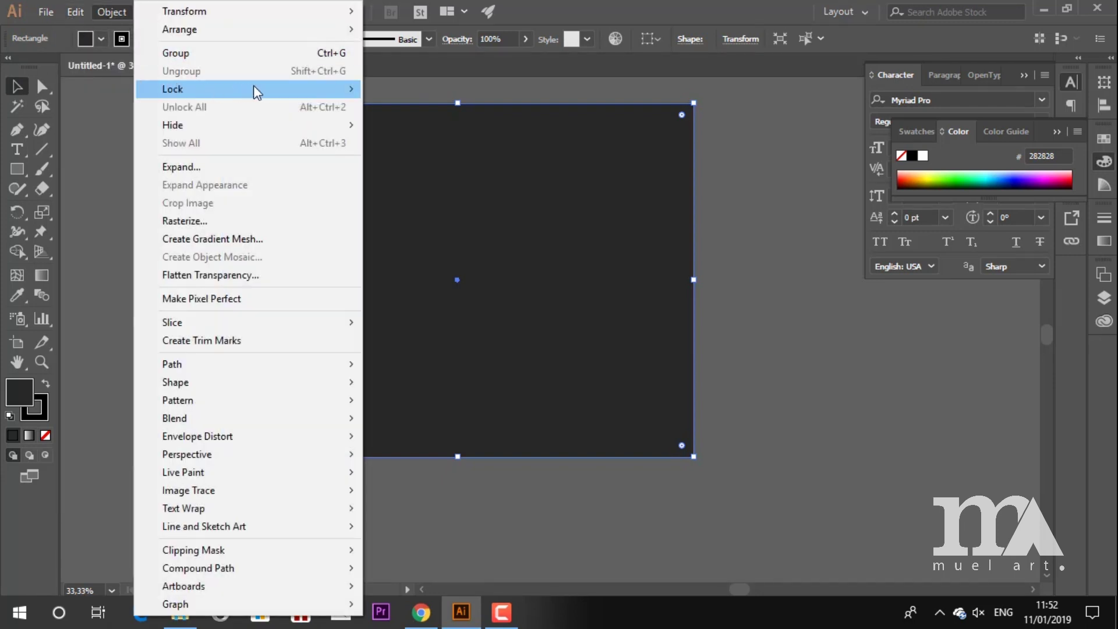
mouse_move(257, 90)
left_click(403, 89)
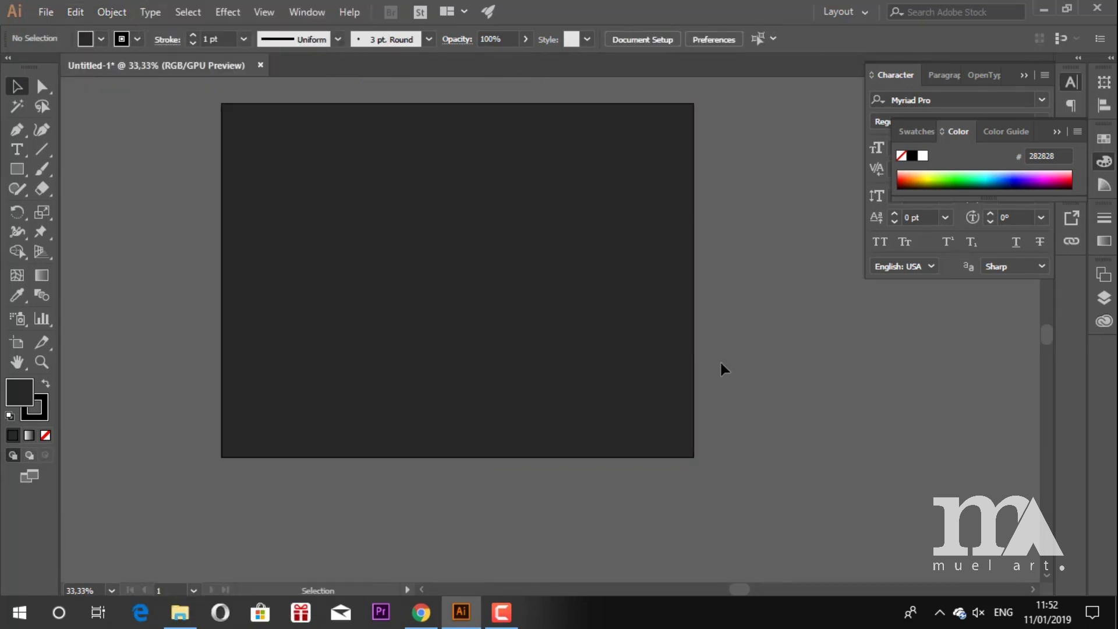
Add a new layer above Layer 1 in the Layers panel
scroll(467, 330, "up", 1)
left_click_drag(369, 285, 427, 355)
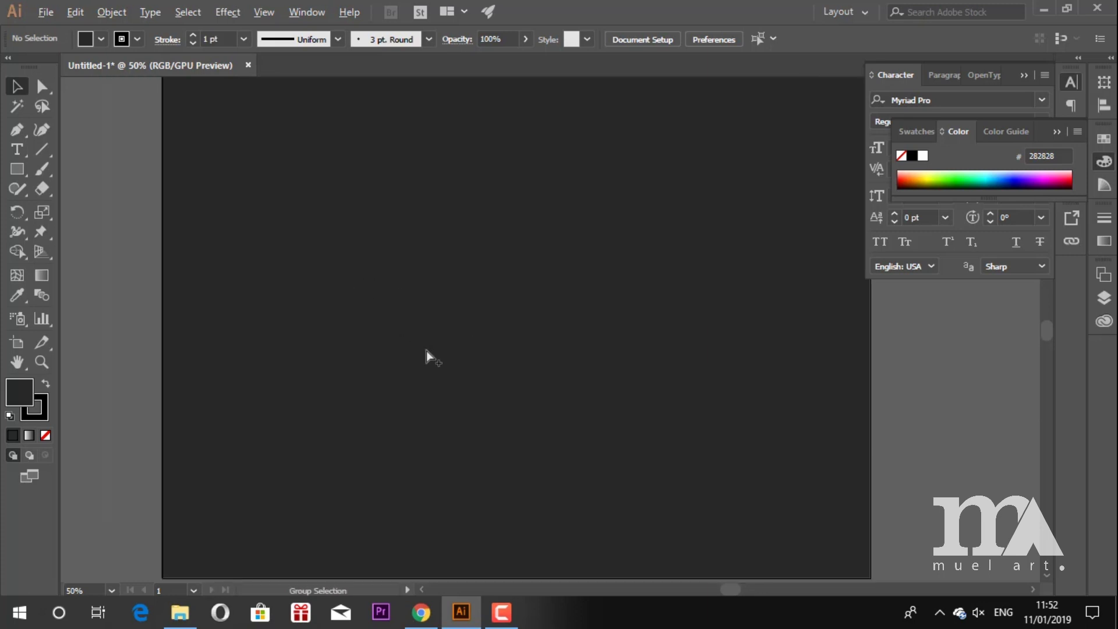
scroll(427, 351, "down", 1)
left_click(1103, 299)
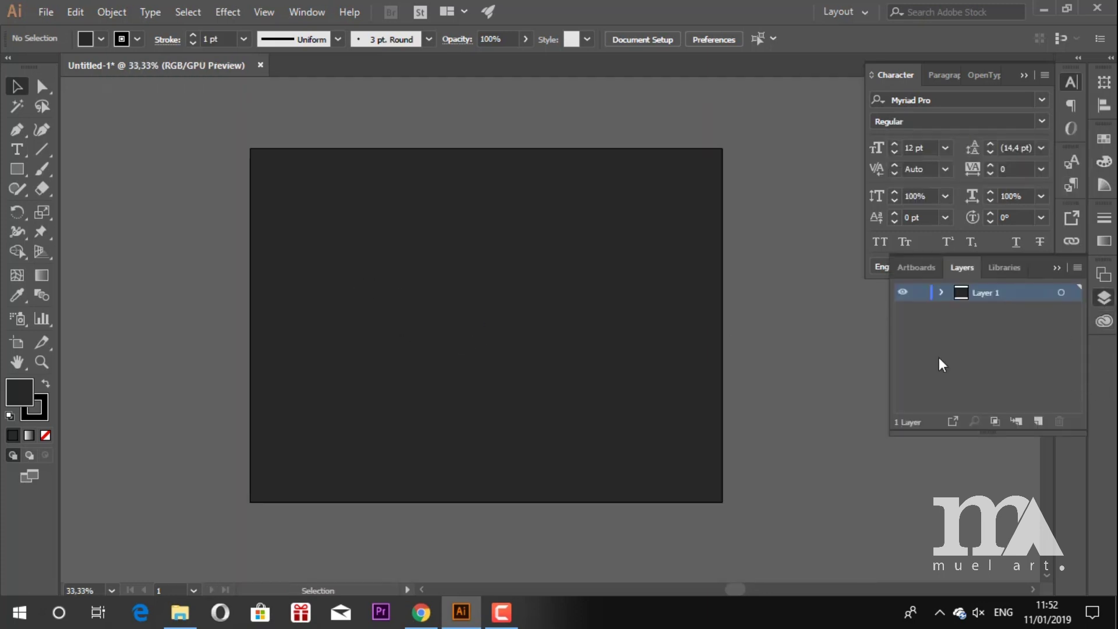
left_click(1039, 421)
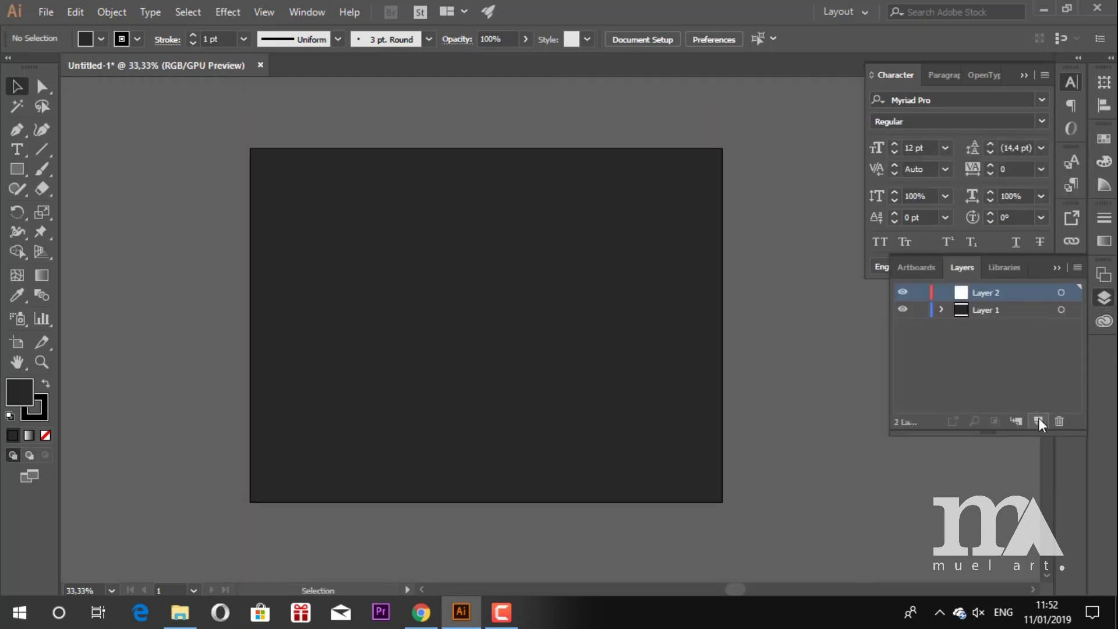
scroll(414, 347, "up", 1)
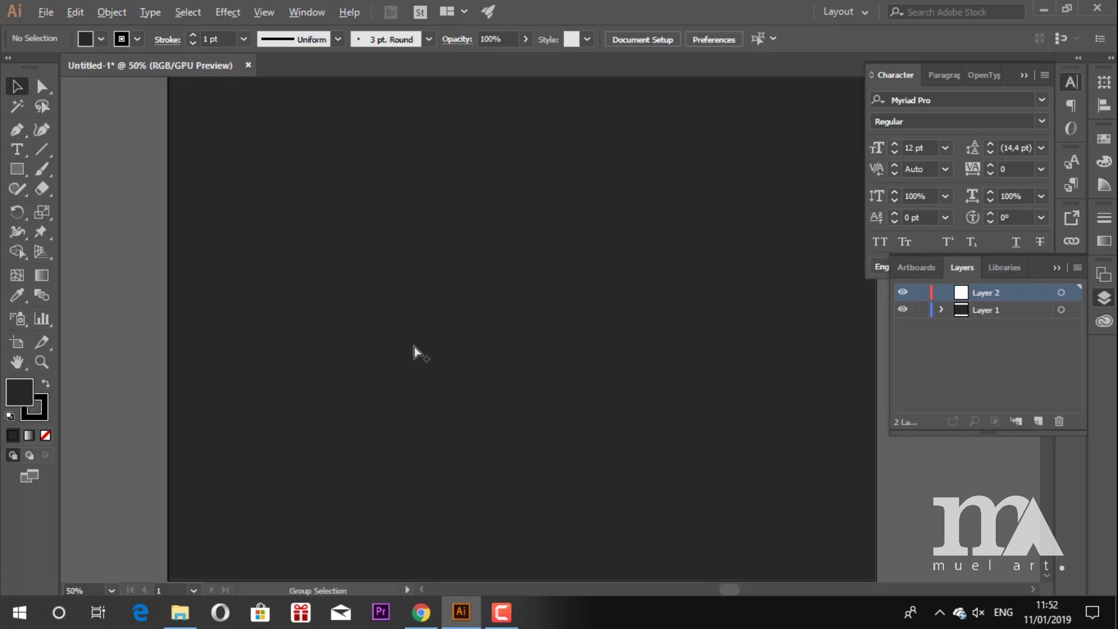
scroll(414, 347, "down", 1)
Type GOLD on the artboard and set its font to Bebas Neue Regular
left_click(354, 311)
scroll(368, 319, "up", 4)
type("GOLD")
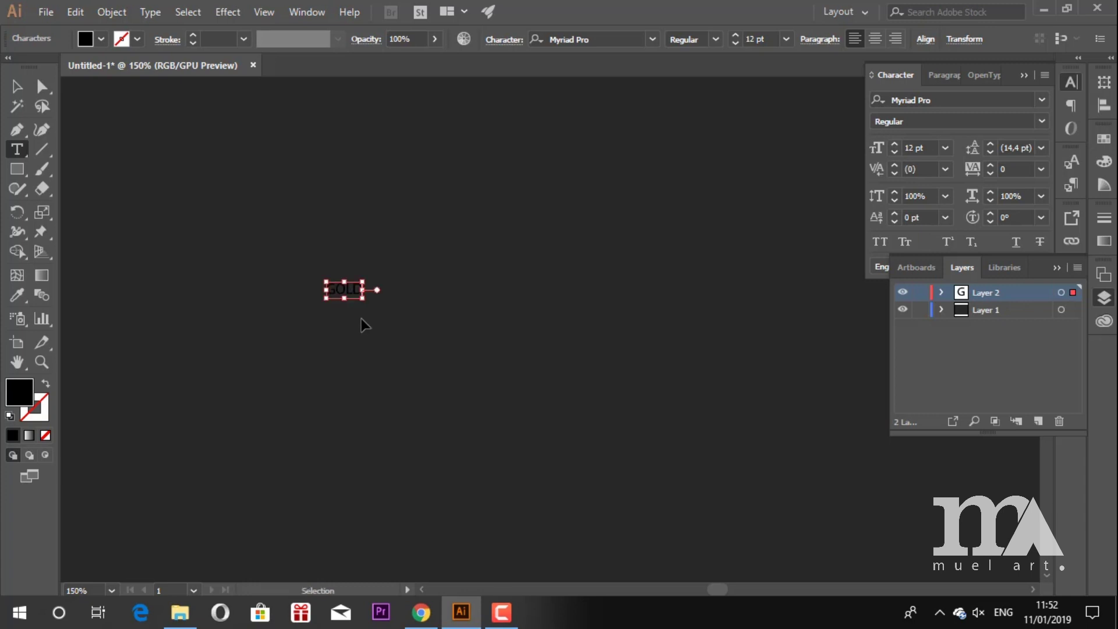
key("ctrl+a")
left_click(577, 39)
type("bebas")
key("Return")
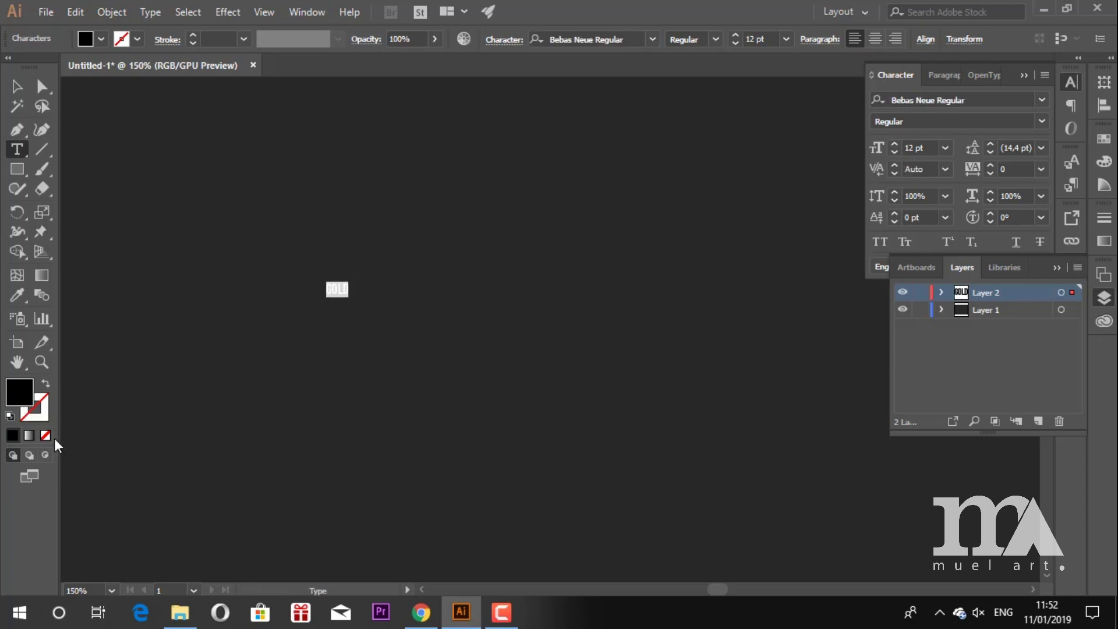
Swap fill and stroke so GOLD has no fill and a white outline
key("shift+x")
left_click(138, 40)
left_click(35, 79)
key("Escape")
key("Escape")
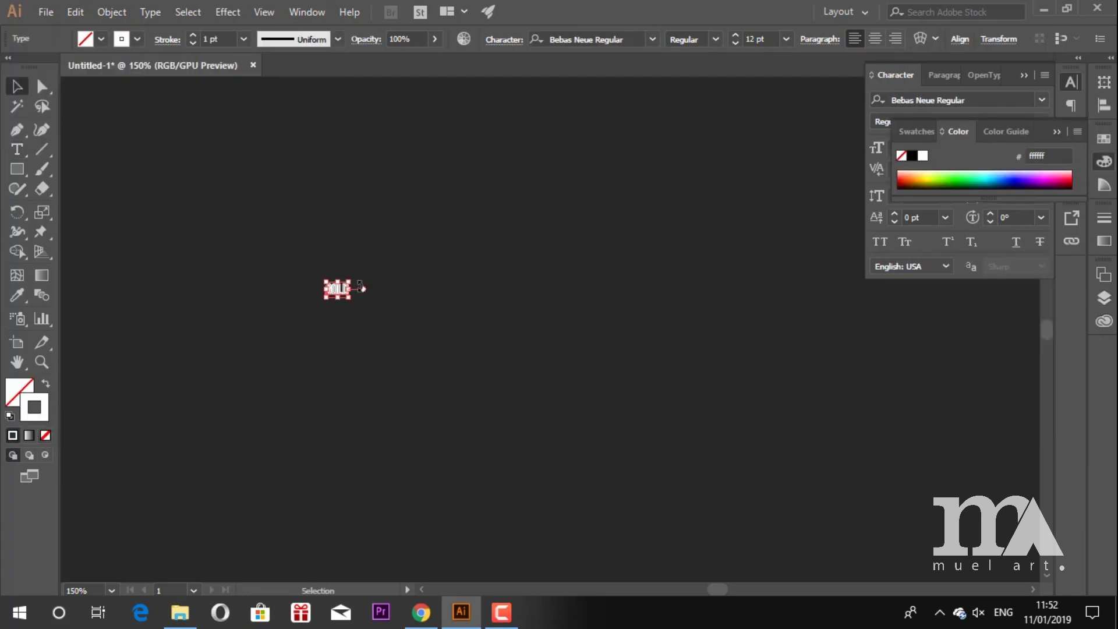
Scale GOLD up to roughly 867 pt
left_click_drag(351, 298, 833, 415)
key("ctrl+minus")
key("ctrl+minus")
key("ctrl+minus")
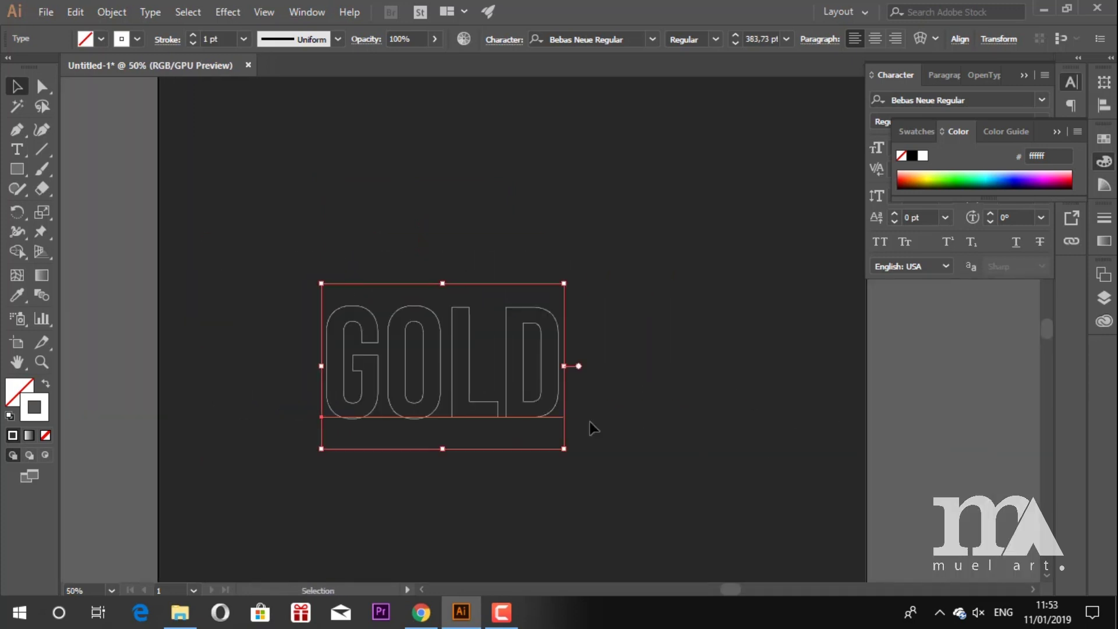
left_click_drag(564, 284, 743, 163)
left_click_drag(324, 163, 254, 107)
scroll(254, 107, "up", 2)
left_click_drag(744, 212, 791, 218)
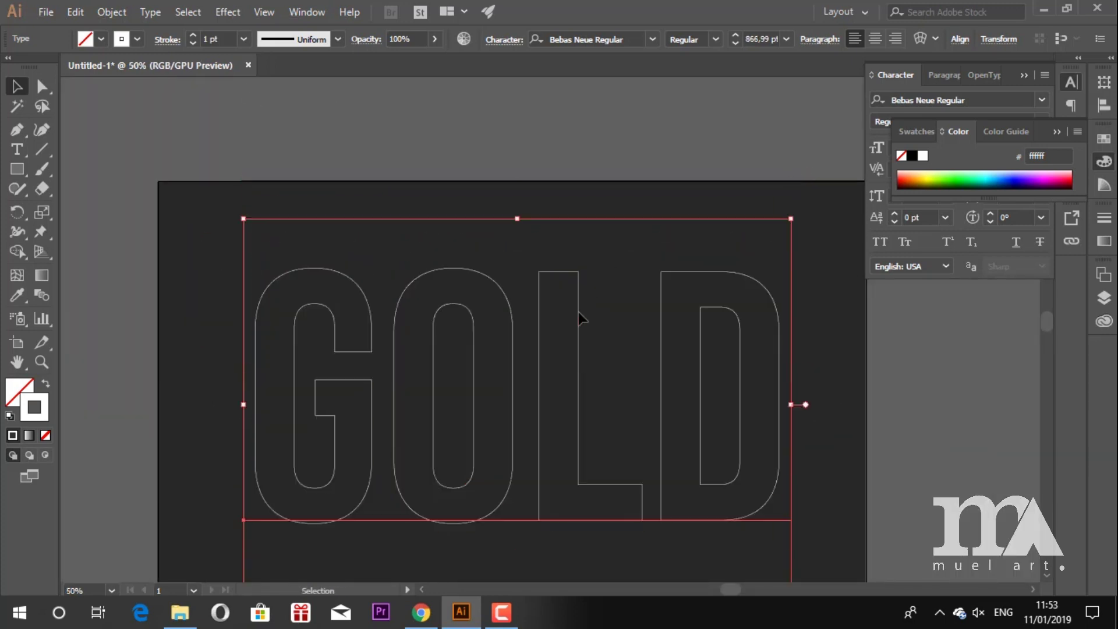
Set the GOLD outline stroke weight to 3 pt
left_click(190, 35)
left_click(190, 36)
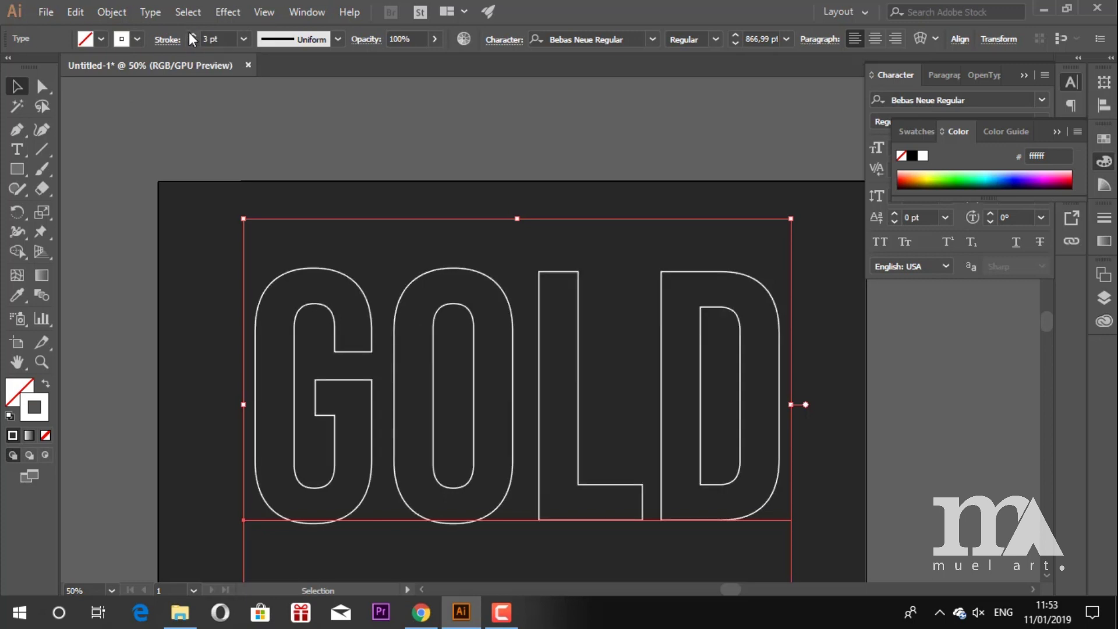
left_click(190, 35)
left_click(194, 44)
left_click(196, 130)
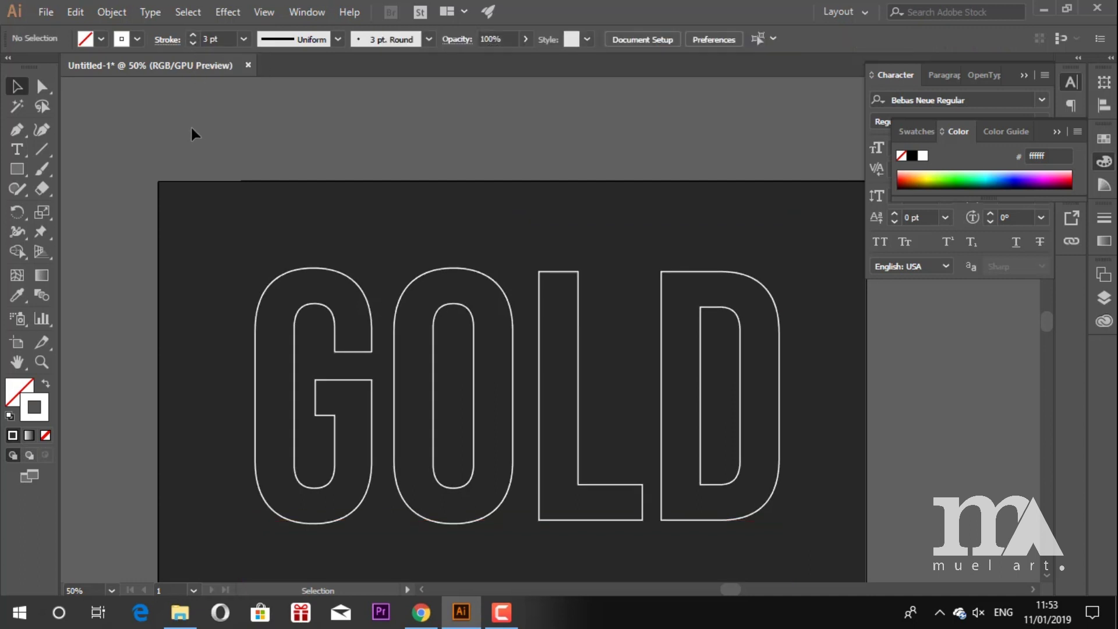
left_click(778, 447)
Create outlines from GOLD and ungroup it into four separate letter shapes
right_click(777, 444)
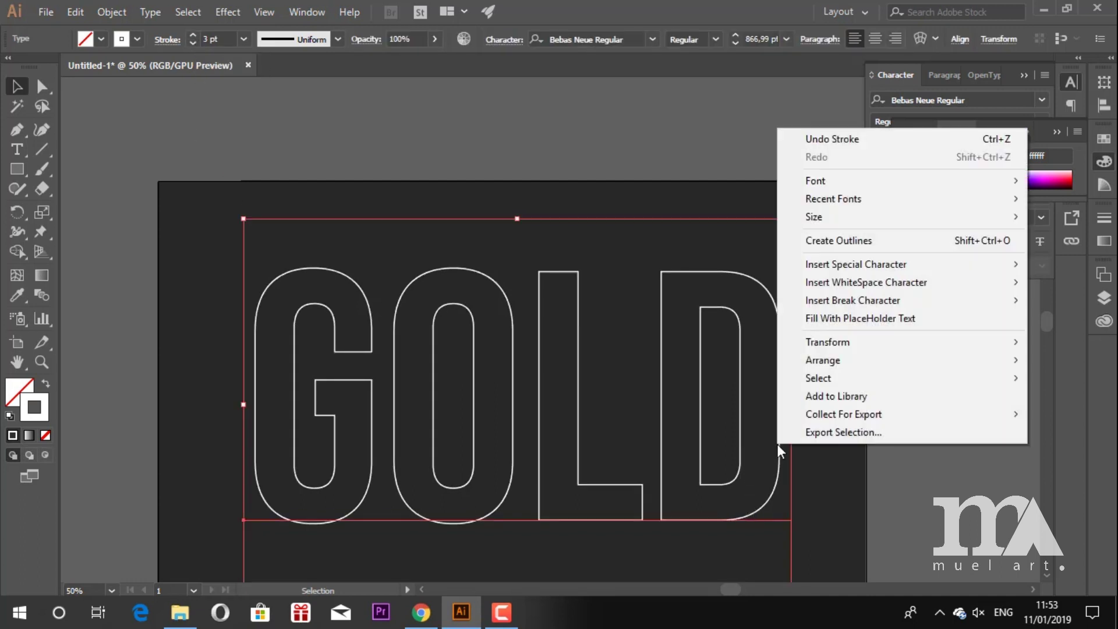
left_click(830, 240)
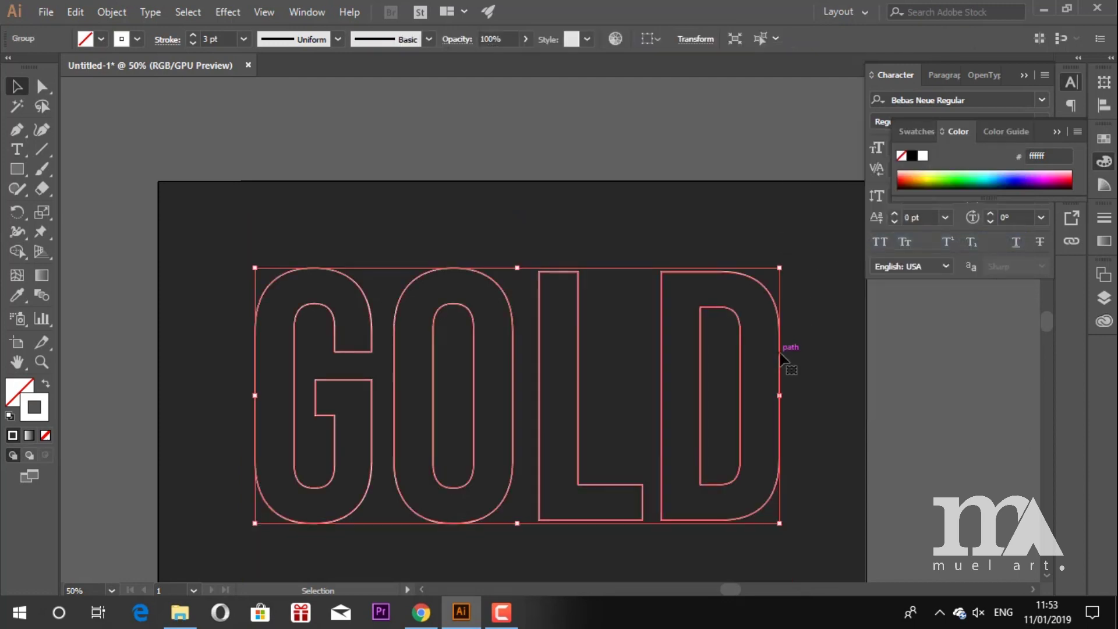
right_click(782, 357)
left_click(839, 228)
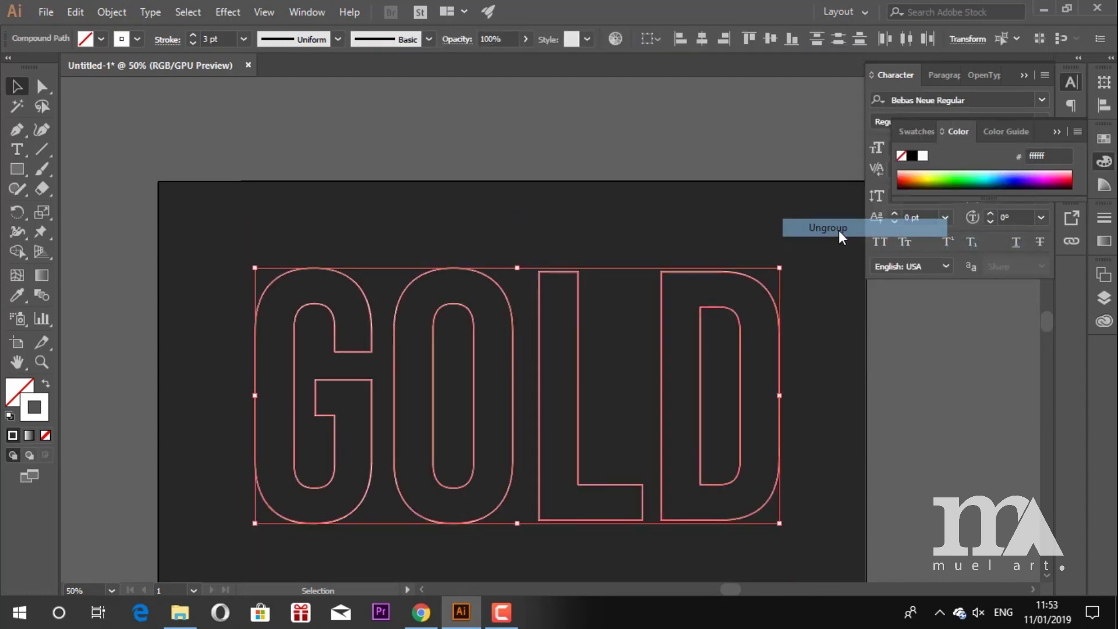
left_click(932, 435)
left_click(780, 428)
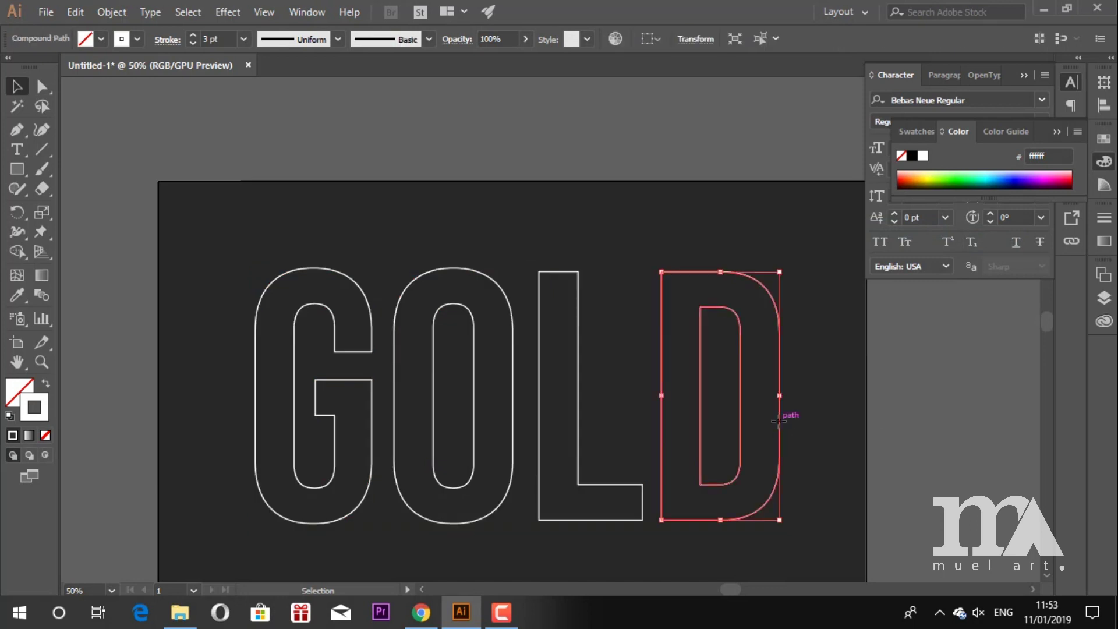
left_click(640, 486)
left_click(513, 461)
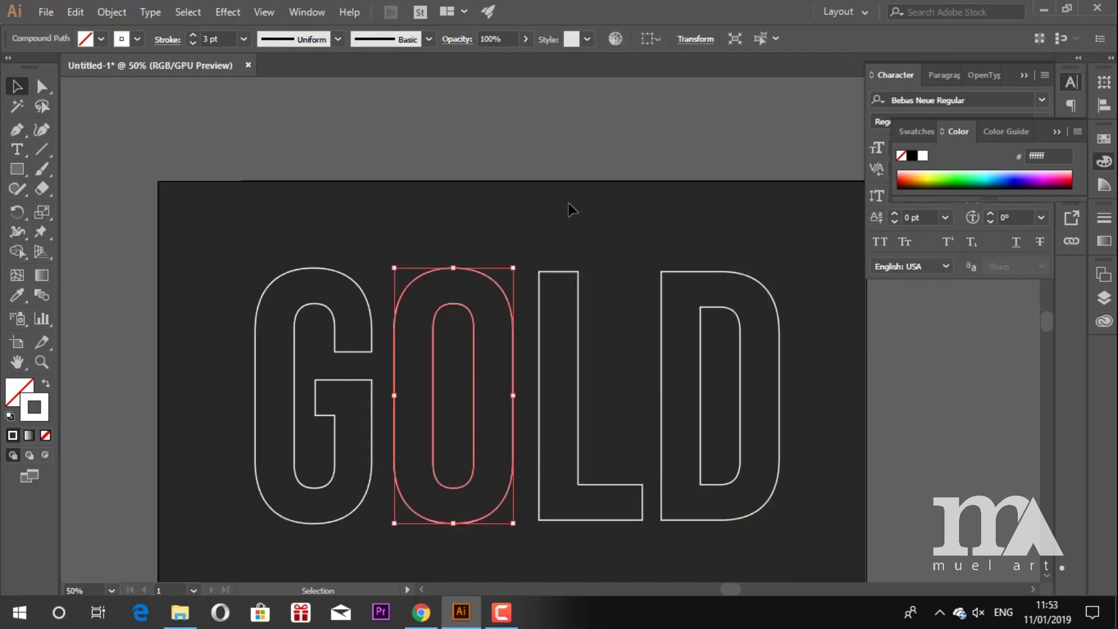
left_click(574, 155)
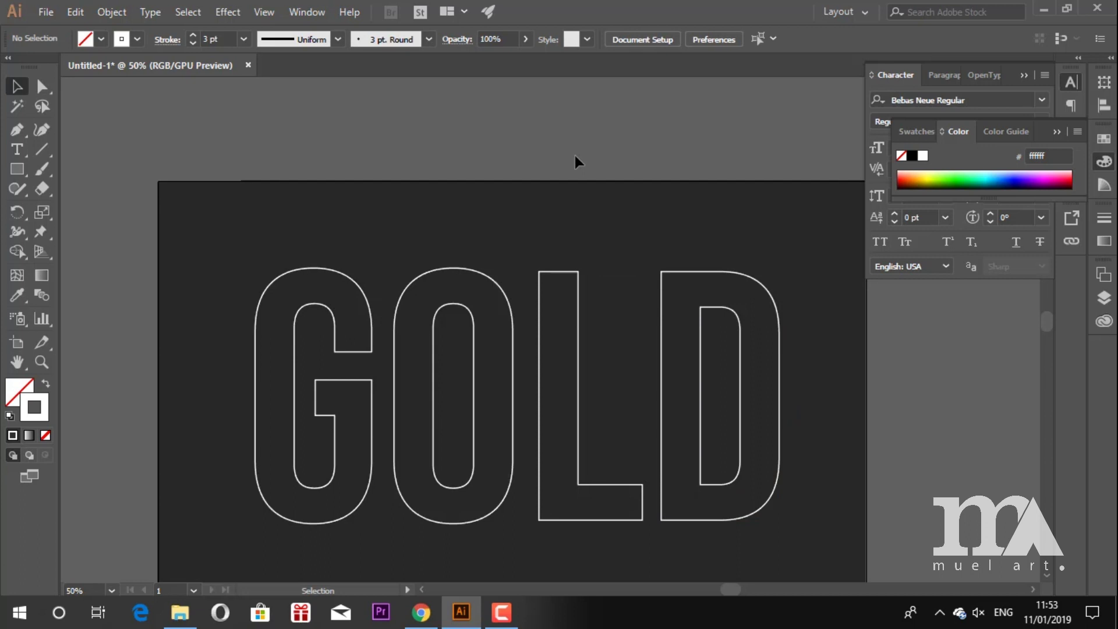
Add and delete an anchor point on the G's edge to open a gap
scroll(505, 300, "down", 3)
scroll(500, 302, "down", 2)
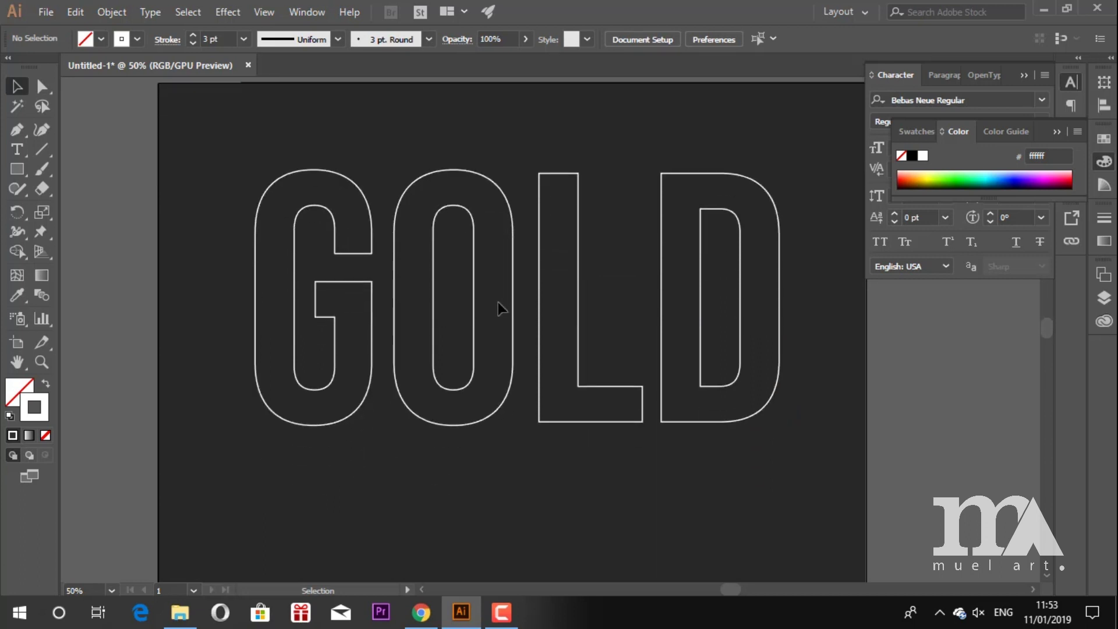
left_click(364, 190)
left_click(22, 135)
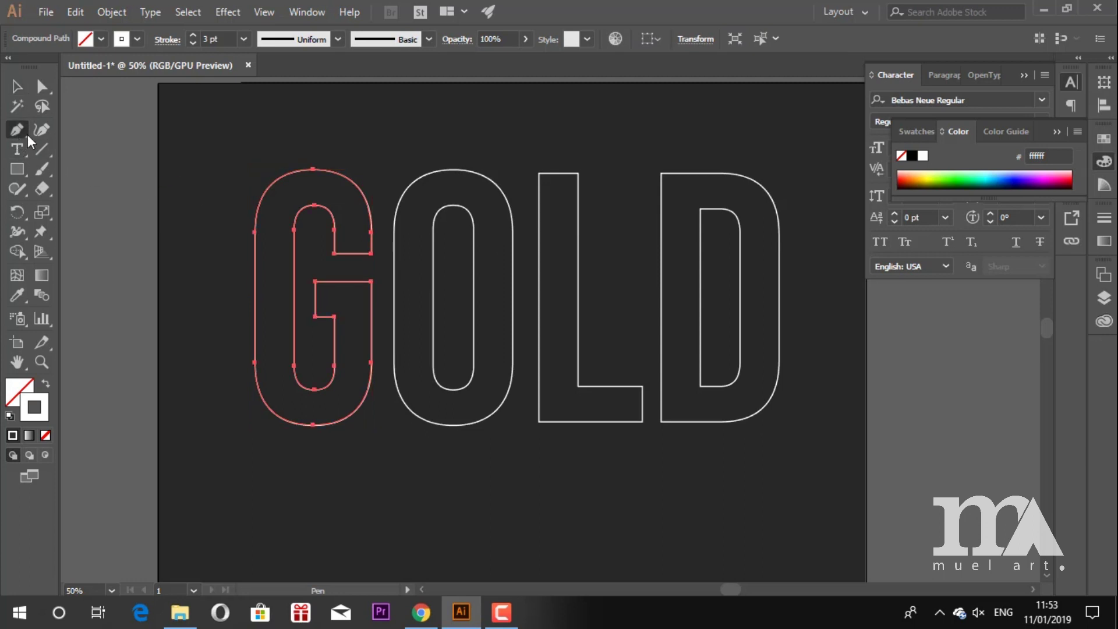
left_click(362, 254)
key("Delete")
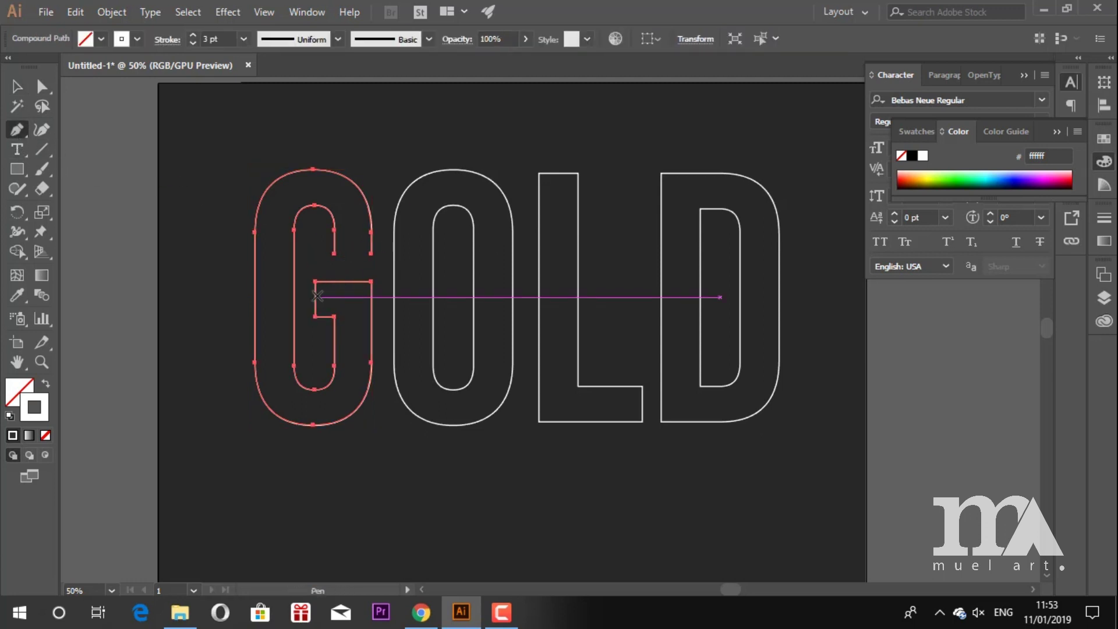
key("v")
Delete the L's top edge and short right edge to open it
left_click(581, 204)
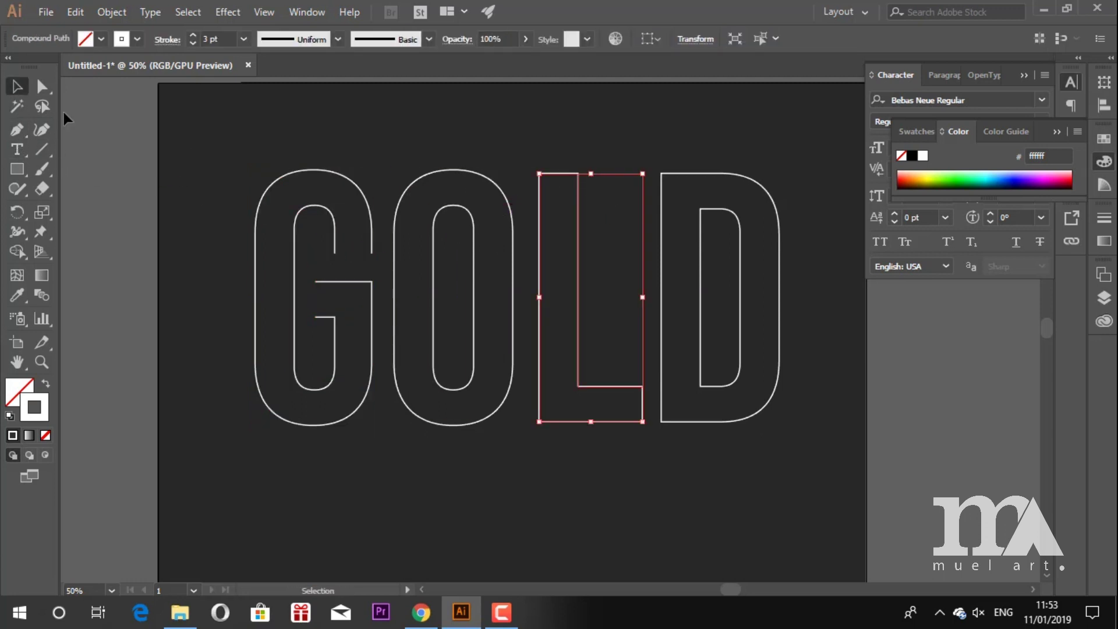
left_click(16, 129)
left_click(559, 173)
key("Delete")
left_click(643, 403)
key("Delete")
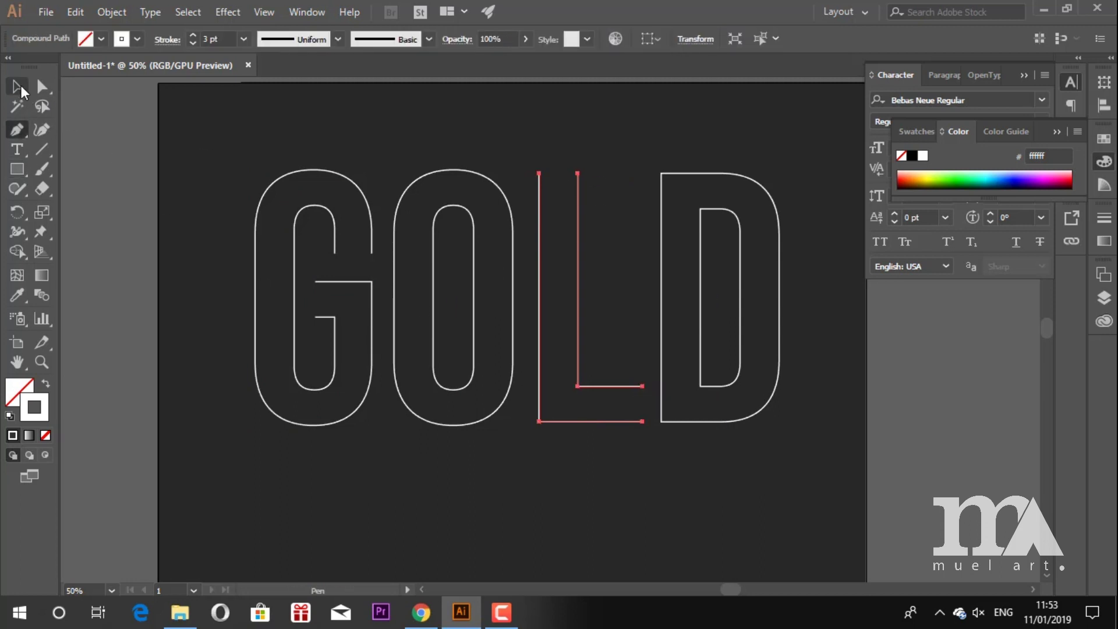
left_click(16, 86)
left_click(828, 384)
Select all letters and release their compound paths
left_click(251, 330)
key("ctrl+a")
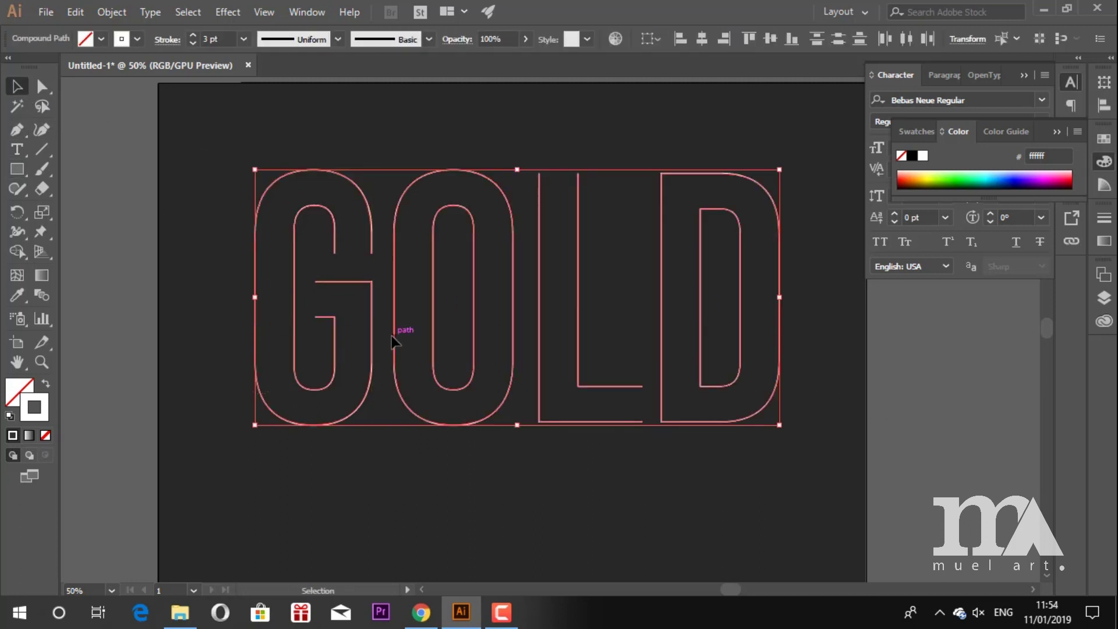
right_click(391, 336)
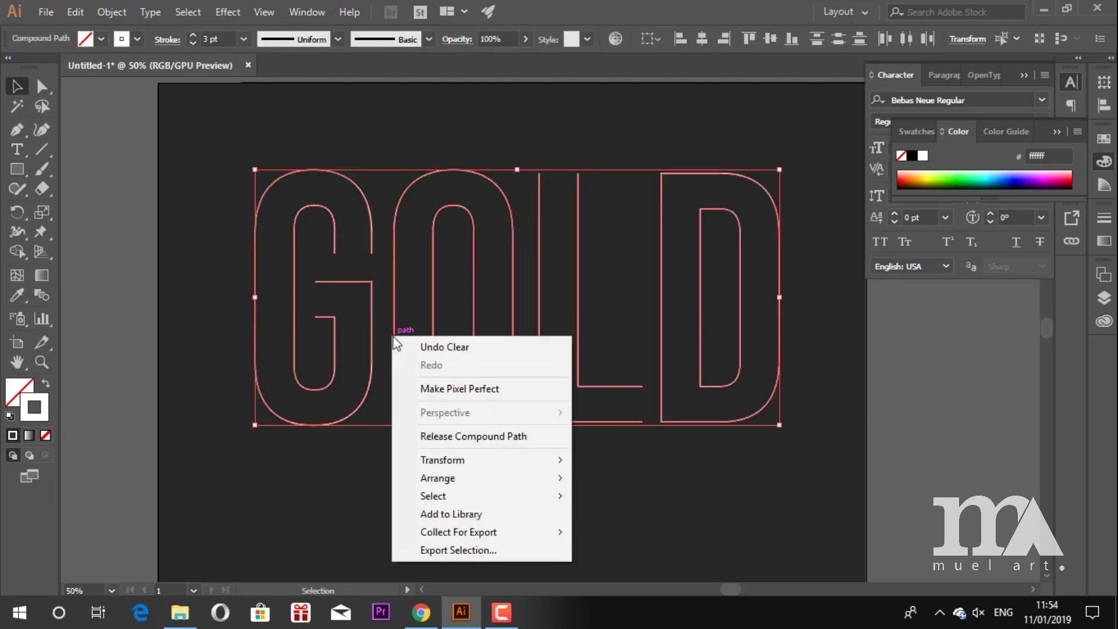
left_click(473, 438)
left_click(533, 411)
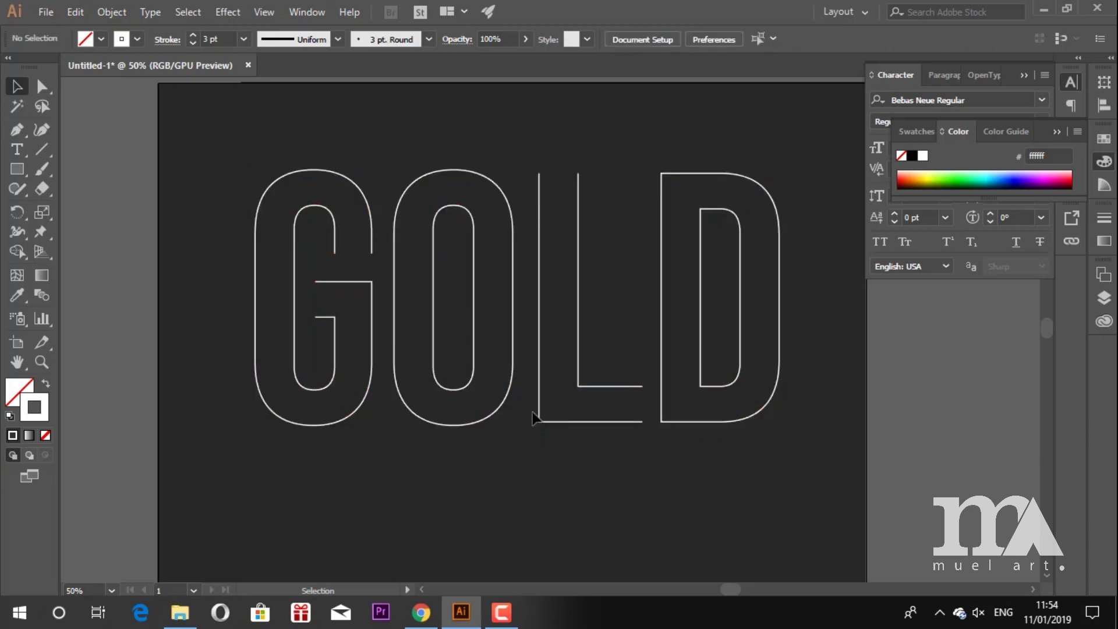
Blend the G's outer and inner paths with the Blend tool, then open Blend Options
left_click(335, 324)
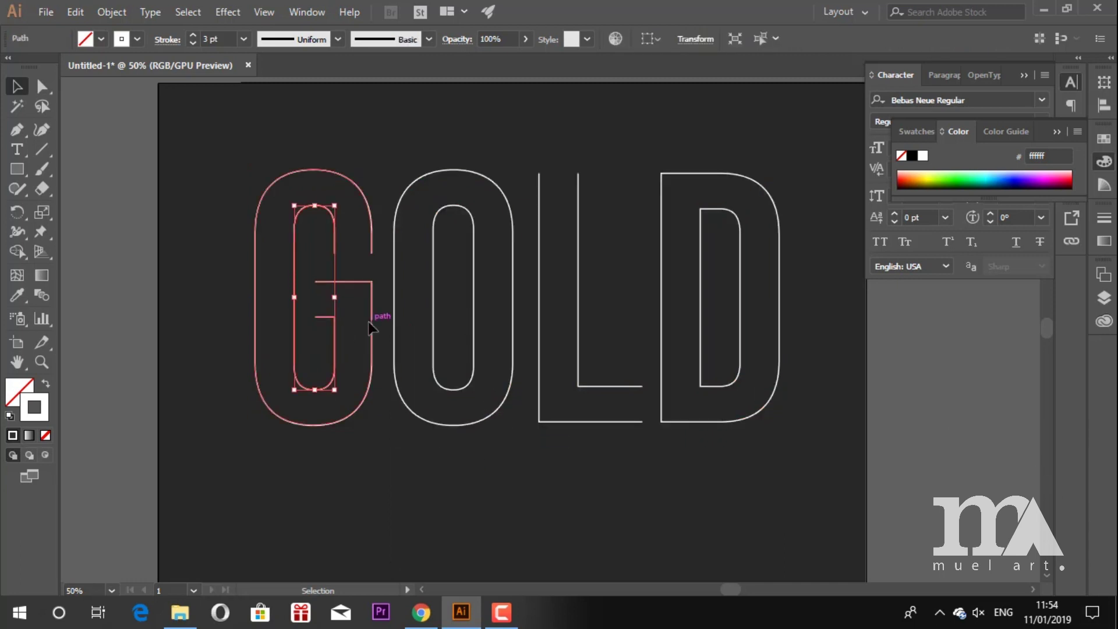
left_click(370, 326, "shift")
left_click(410, 474)
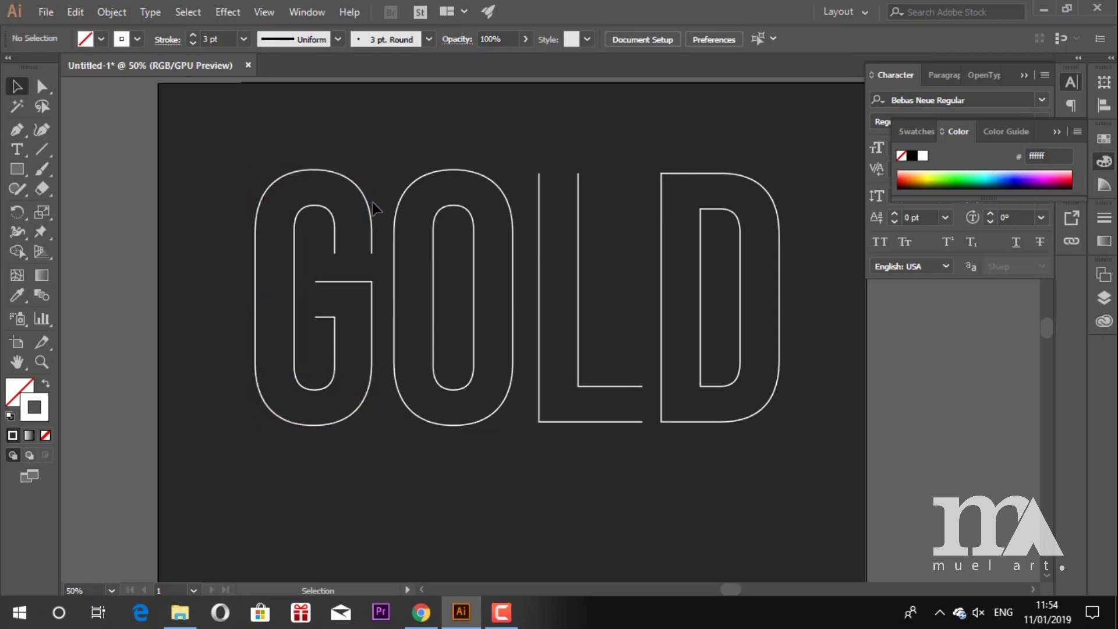
left_click_drag(323, 240, 197, 254)
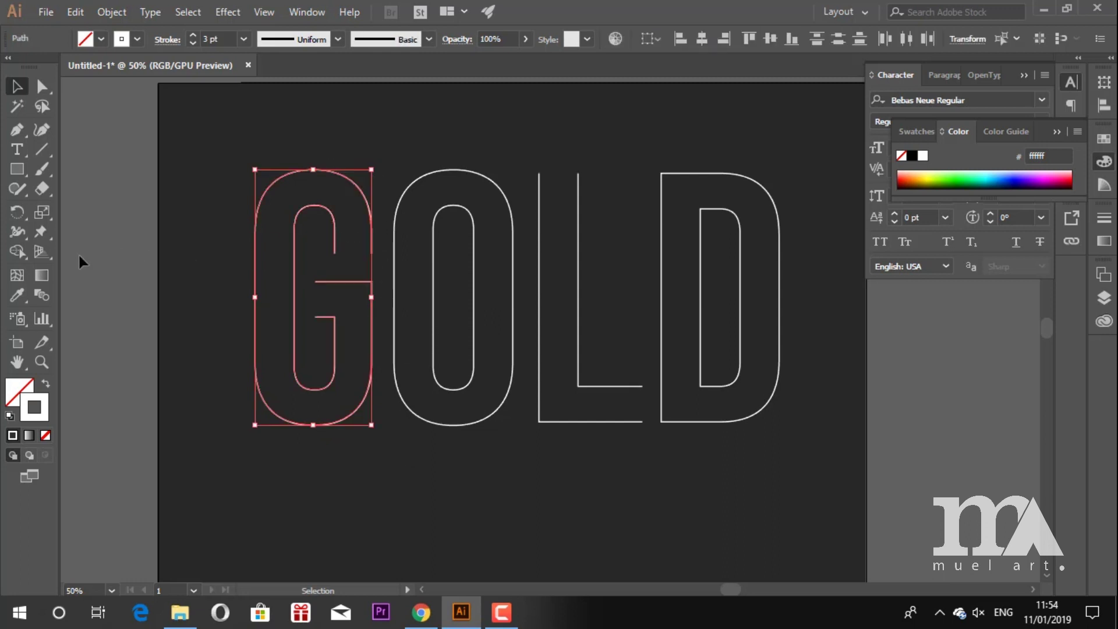
left_click(47, 299)
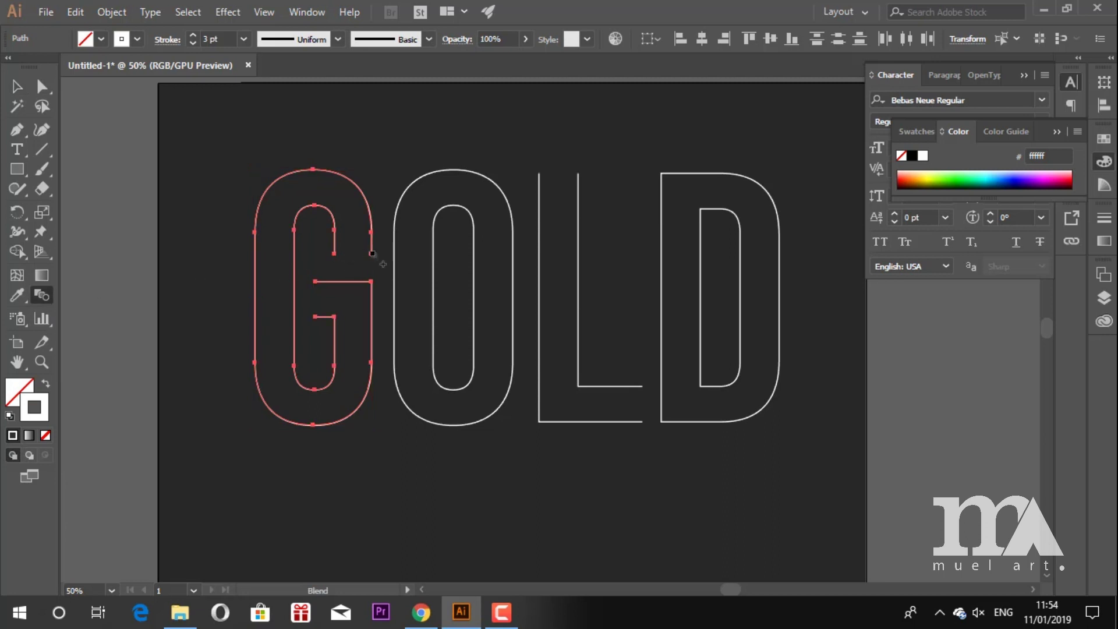
left_click(373, 254)
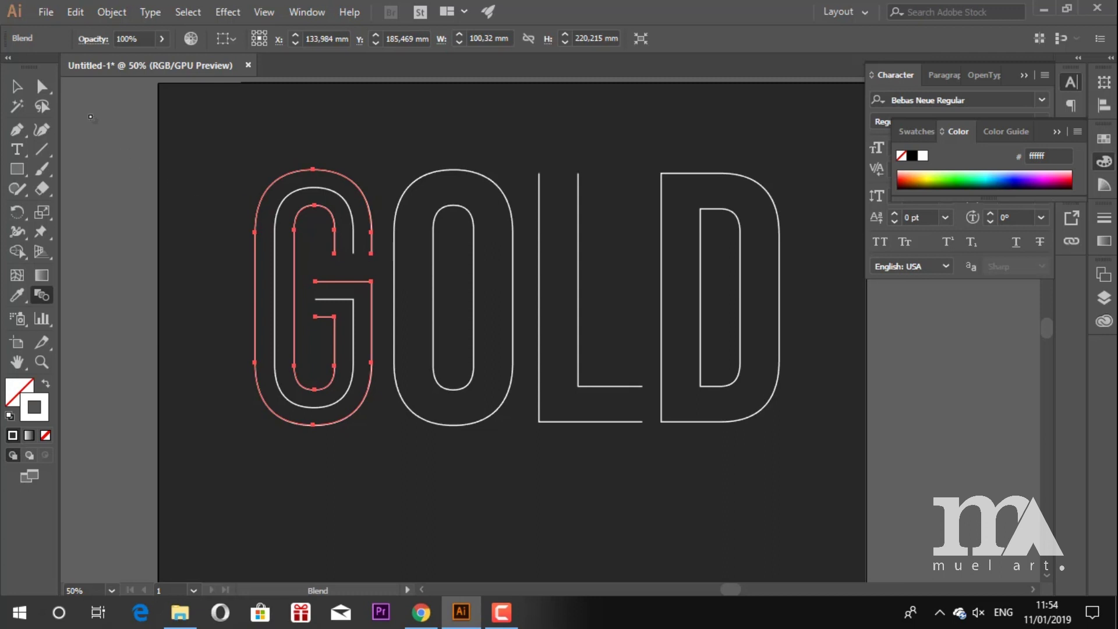
left_click(17, 86)
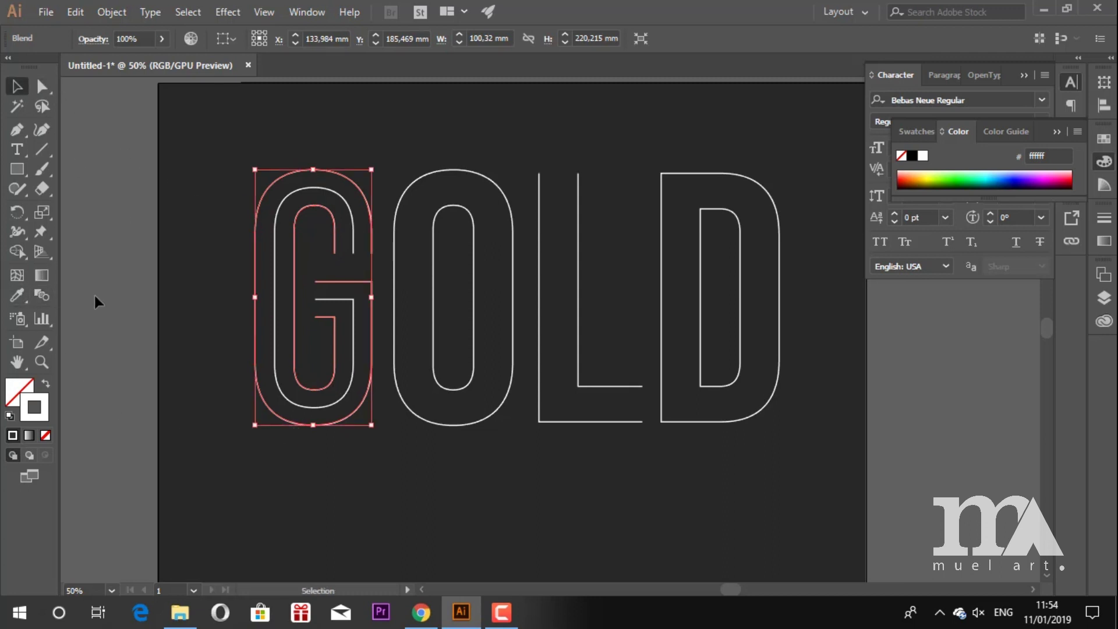
double_click(47, 299)
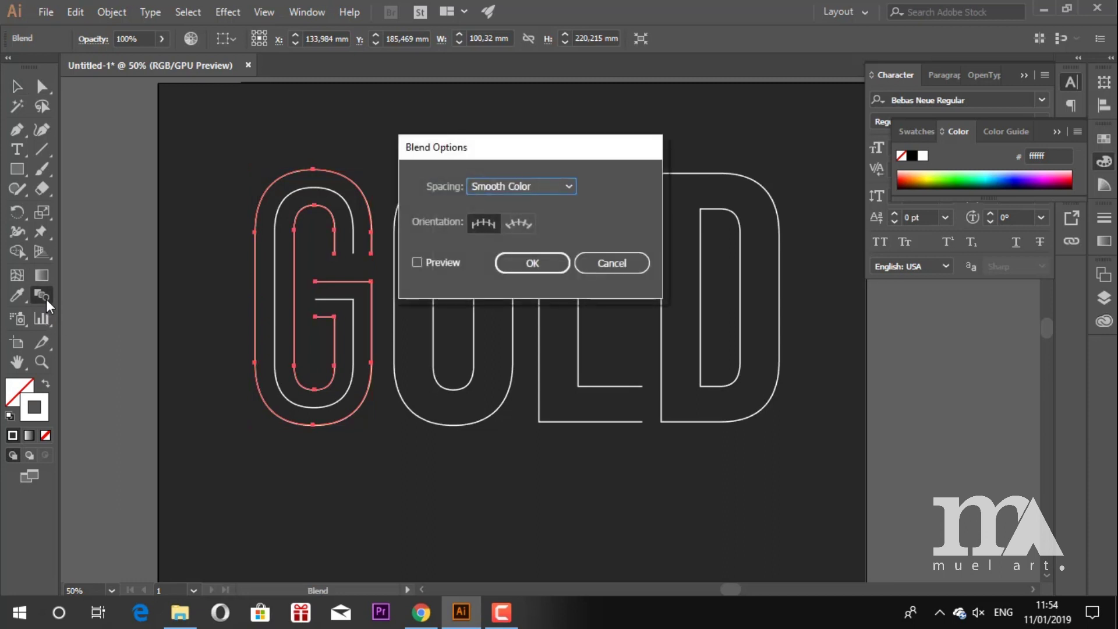
Set the G blend to Specified Steps 5 with preview on and confirm
left_click_drag(539, 149, 676, 143)
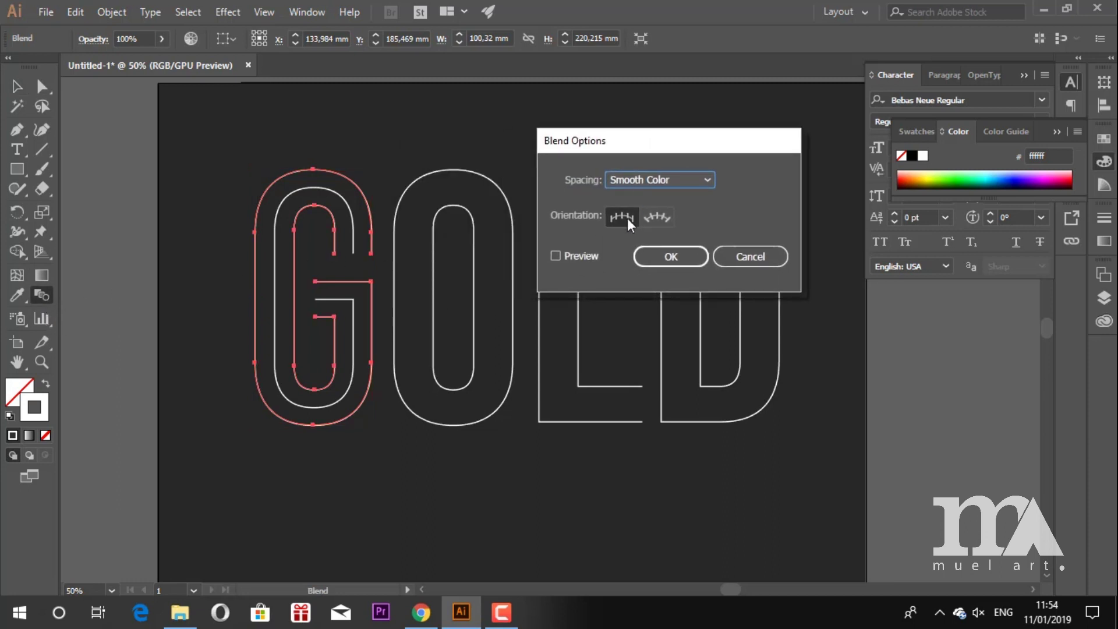
left_click(586, 256)
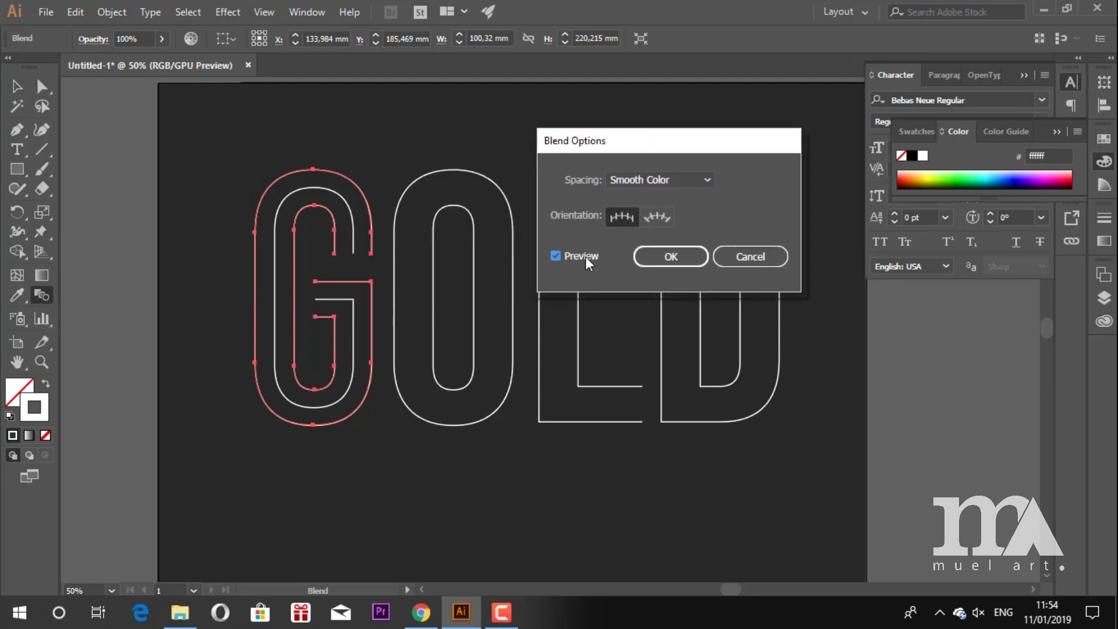
left_click(693, 181)
left_click(664, 221)
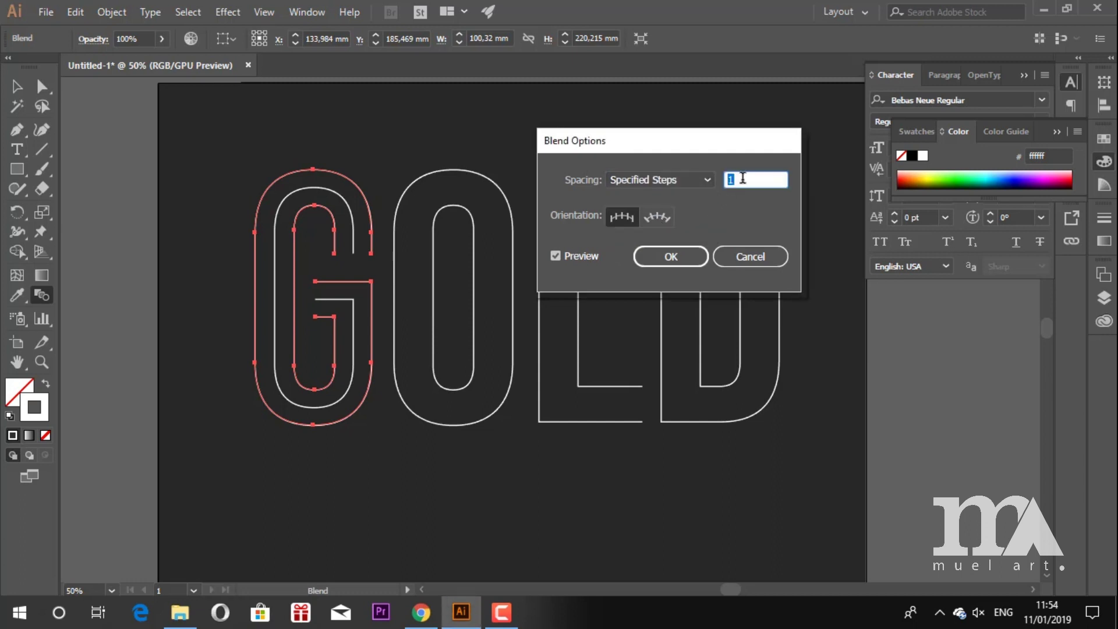
key("Up")
key("Up")
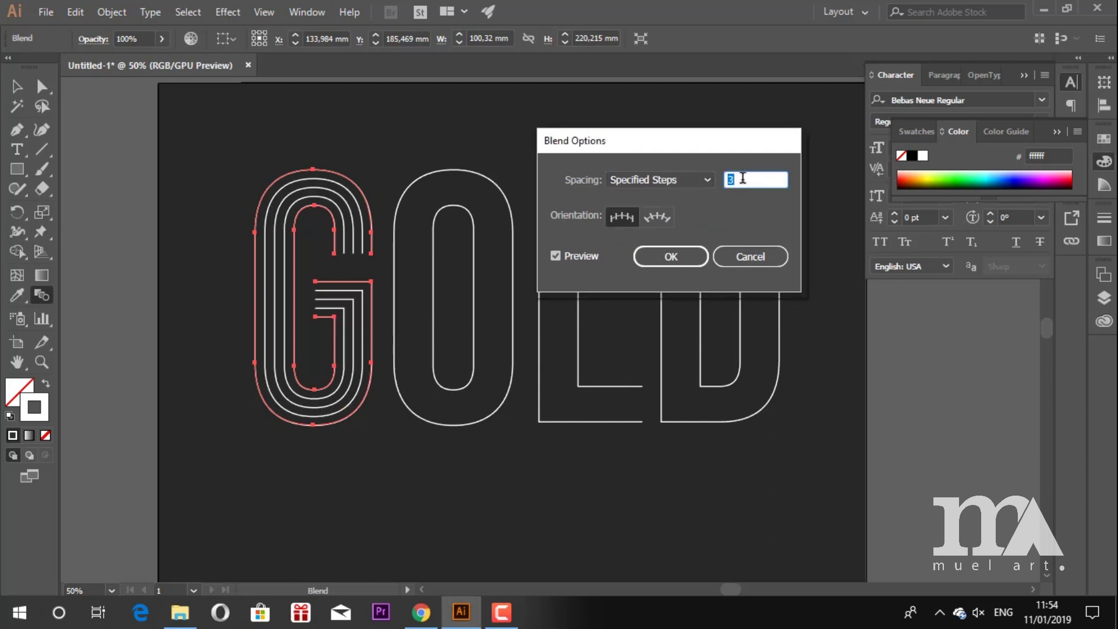
key("Up")
key("Up")
key("Up")
key("Up")
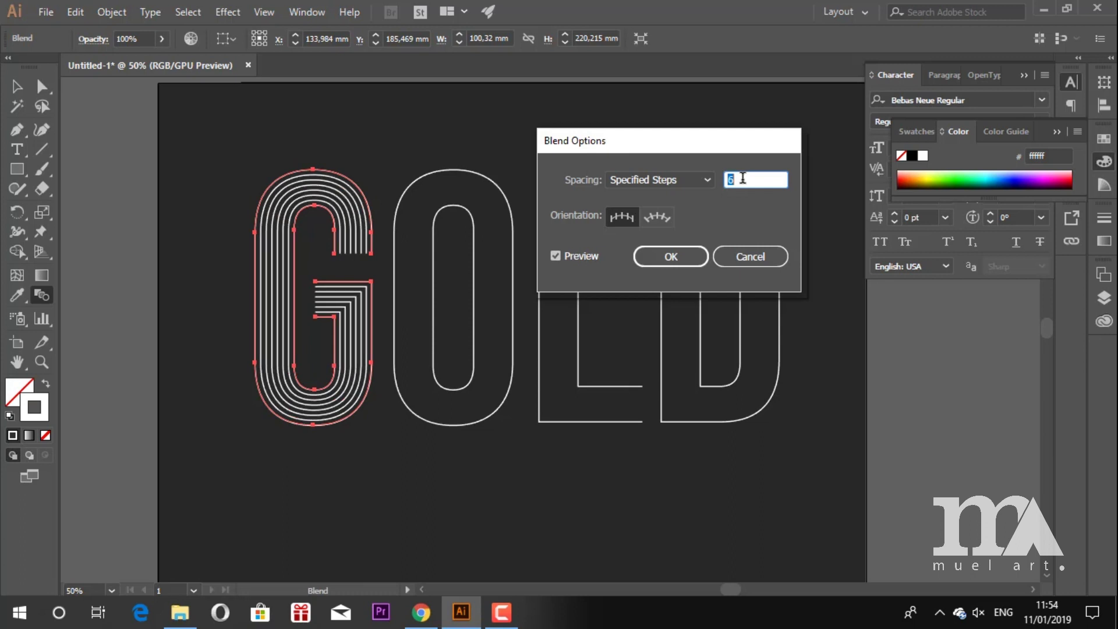
key("Down")
key("Up")
key("Down")
key("Down")
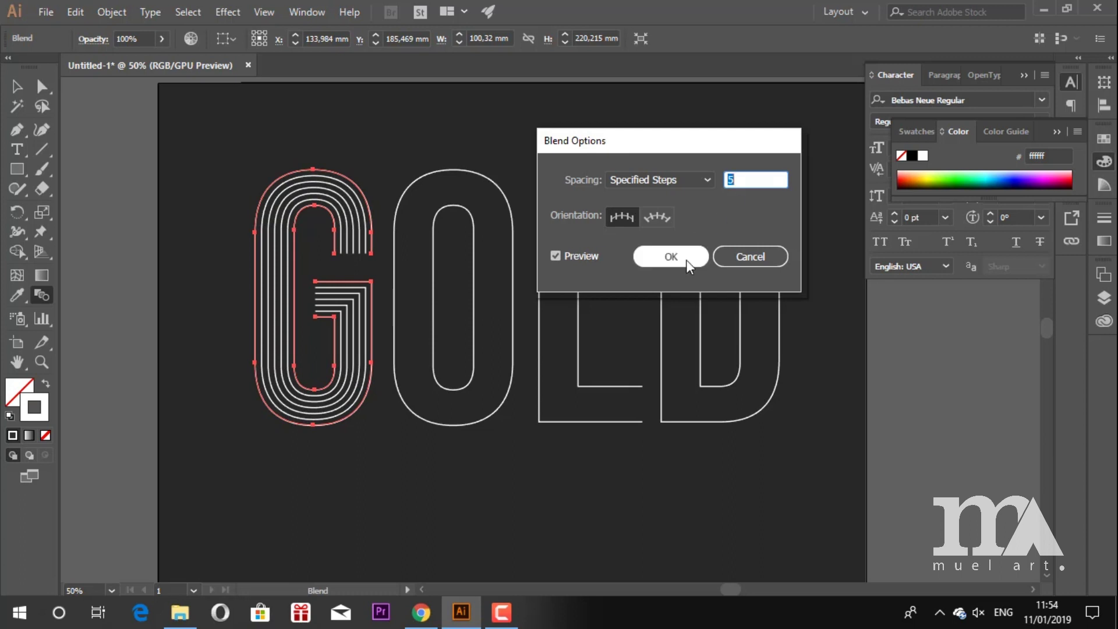
left_click(671, 257)
Deselect the G and select both outlines of the O
key("v")
left_click(464, 244)
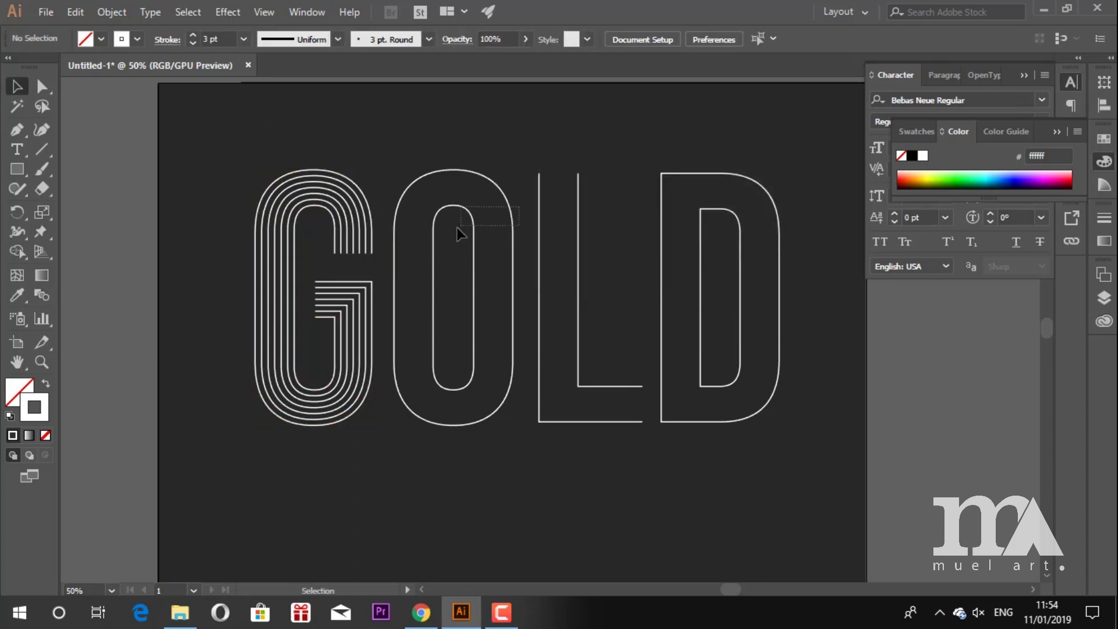
left_click_drag(457, 229, 457, 230)
Blend the O's outer and inner outlines using Specified Steps spacing
left_click(41, 296)
key("ctrl+alt+b")
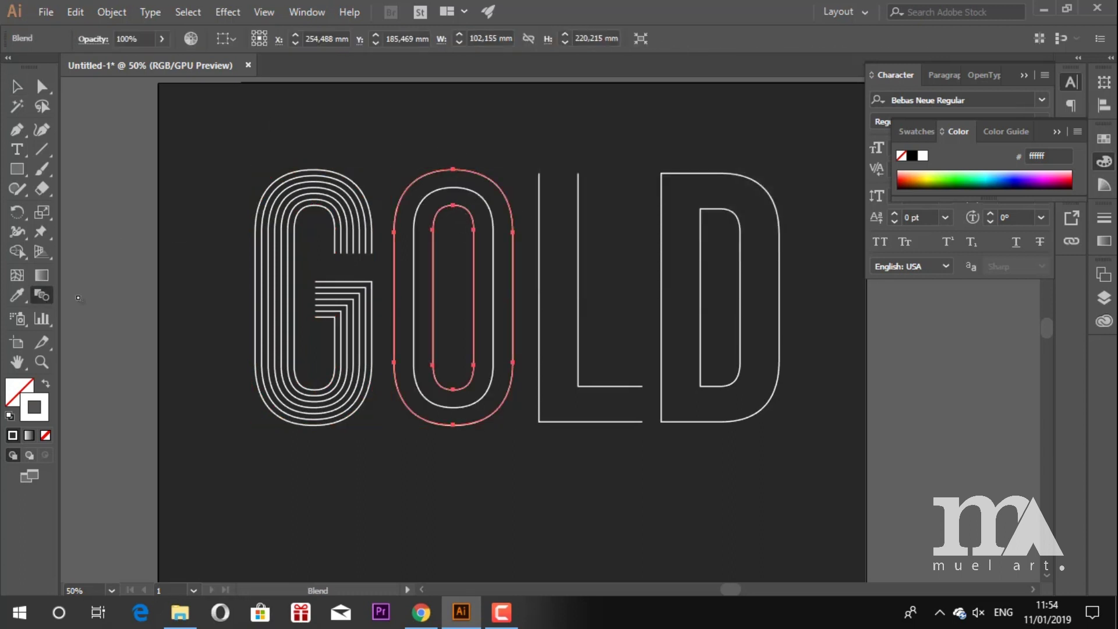
double_click(44, 296)
left_click(660, 179)
left_click(646, 193)
left_click(704, 257)
key("v")
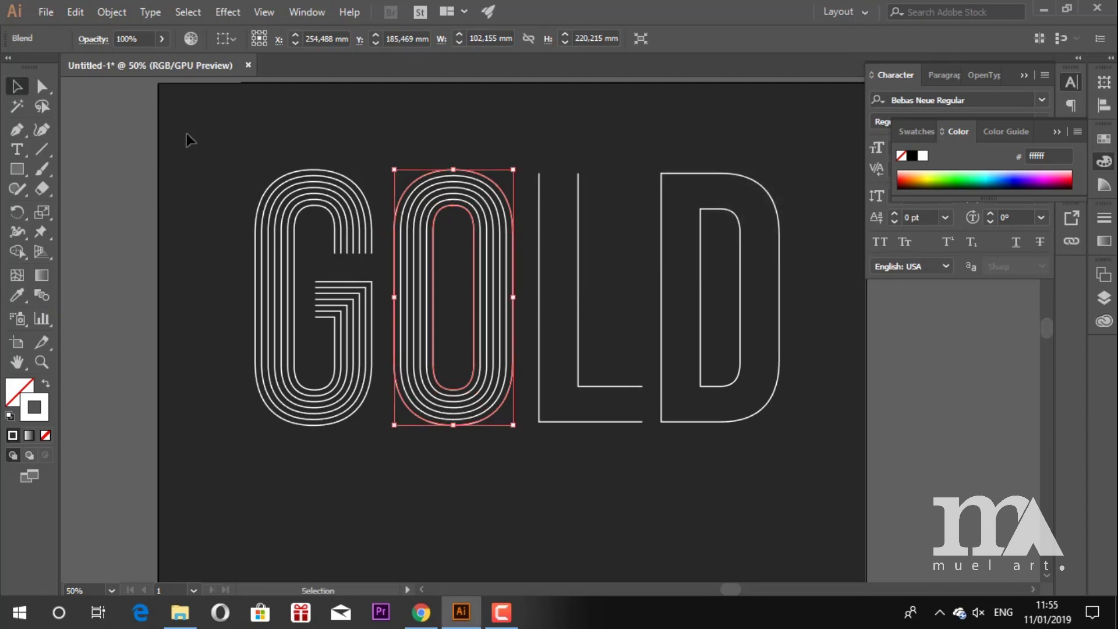
Blend the L's outer and inner outlines using Specified Steps spacing
left_click(539, 261)
key("w")
left_click(578, 173)
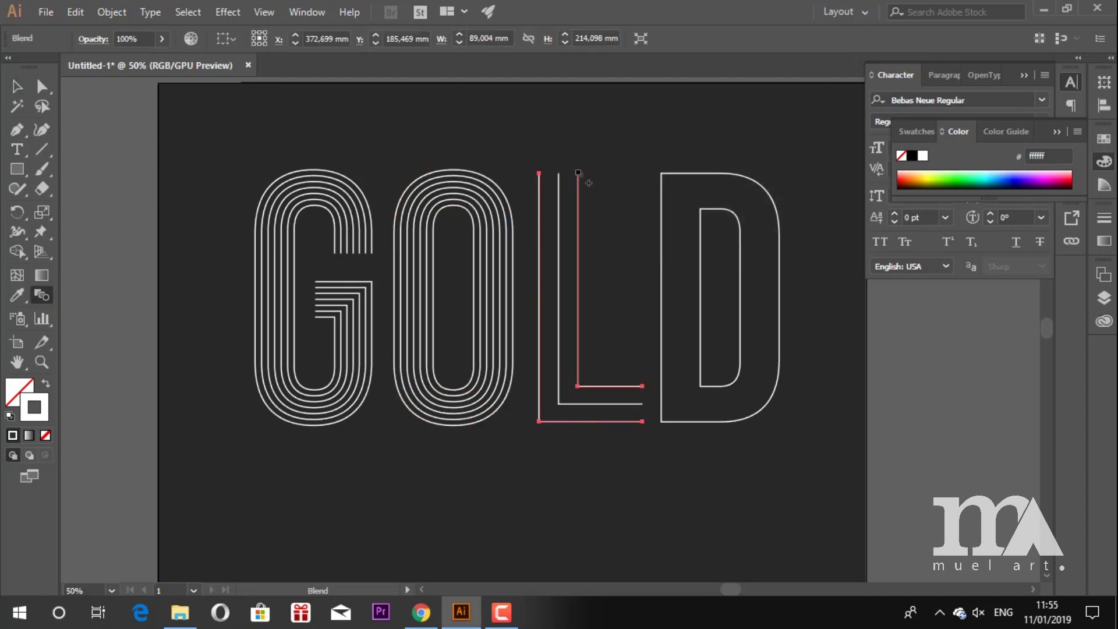
double_click(41, 295)
left_click(660, 179)
left_click(652, 216)
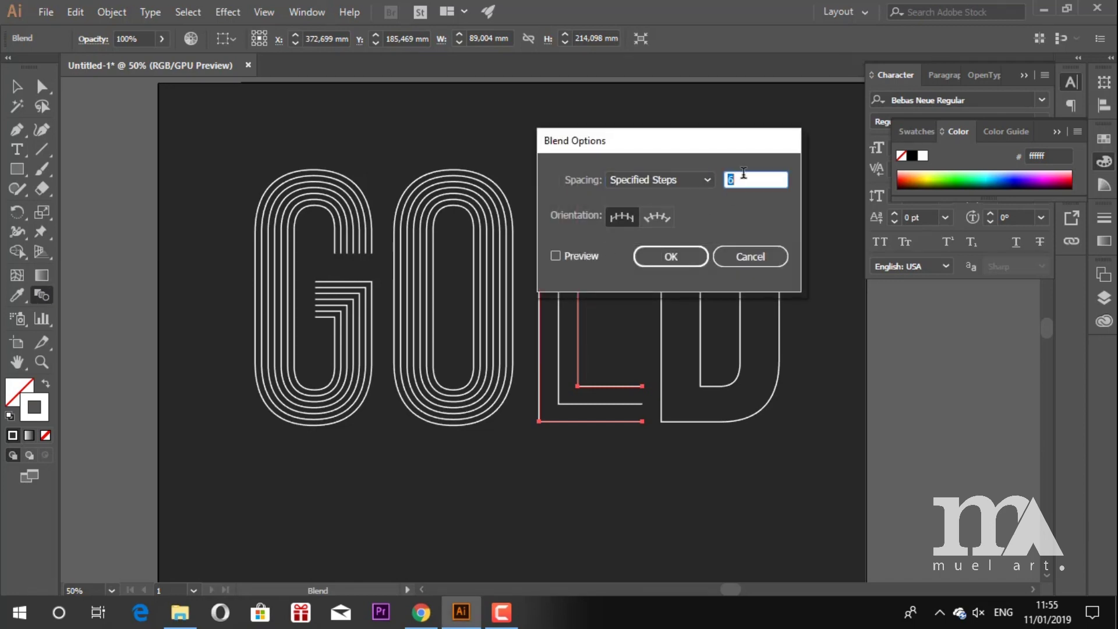
left_click(670, 256)
key("v")
Blend the D's outer and inner outlines
left_click(723, 173)
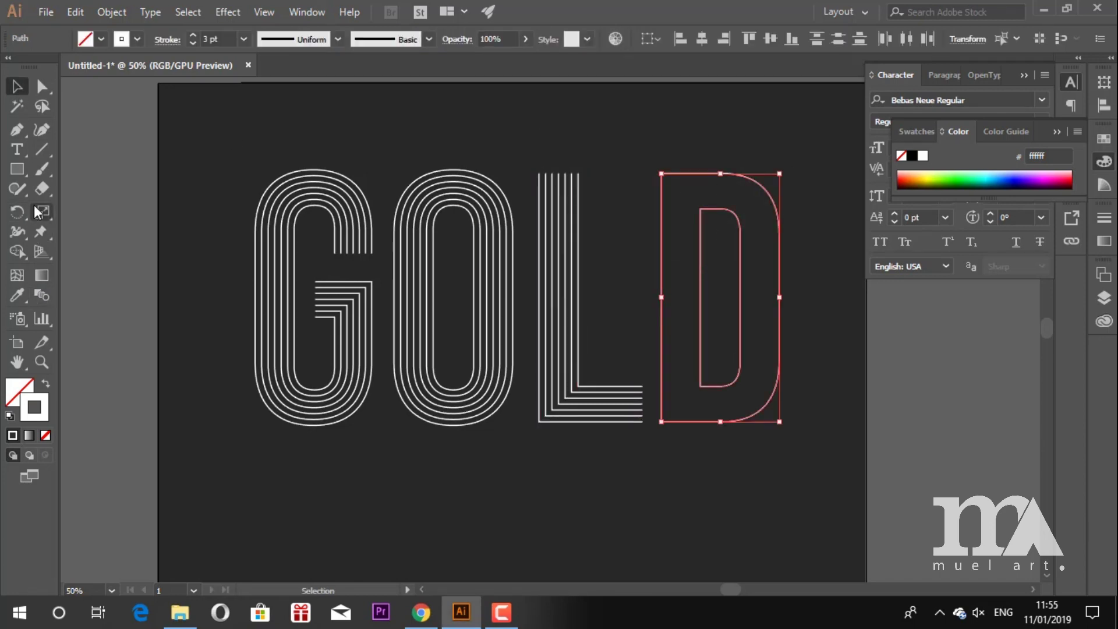
left_click(42, 296)
left_click(724, 210)
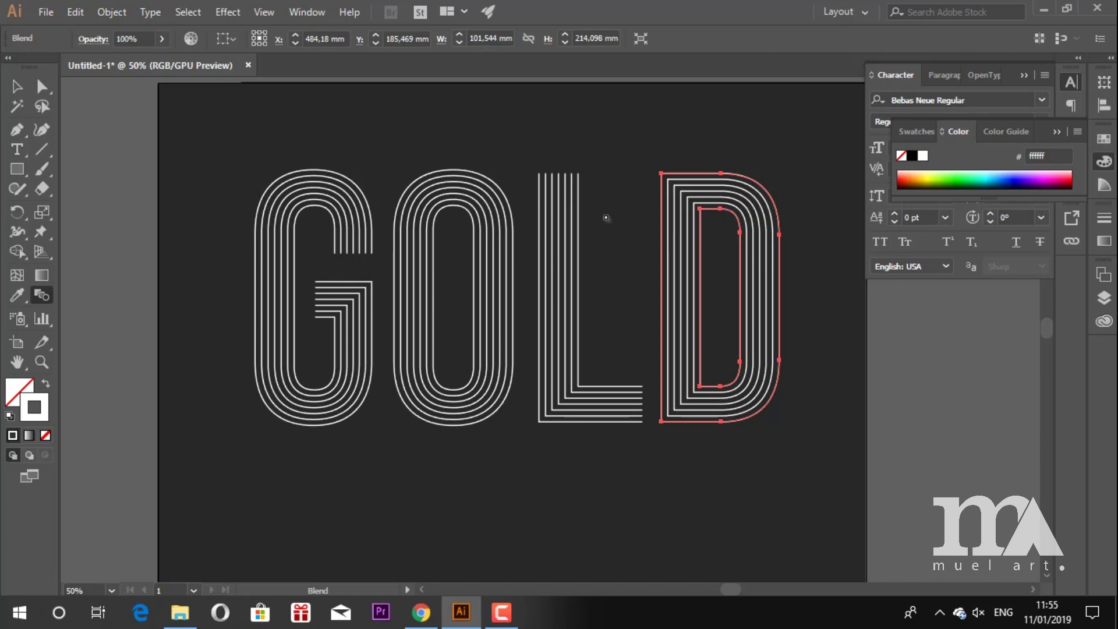
Select all four GOLD letters and group them with Object > Group
key("v")
key("ctrl+a")
right_click(365, 315)
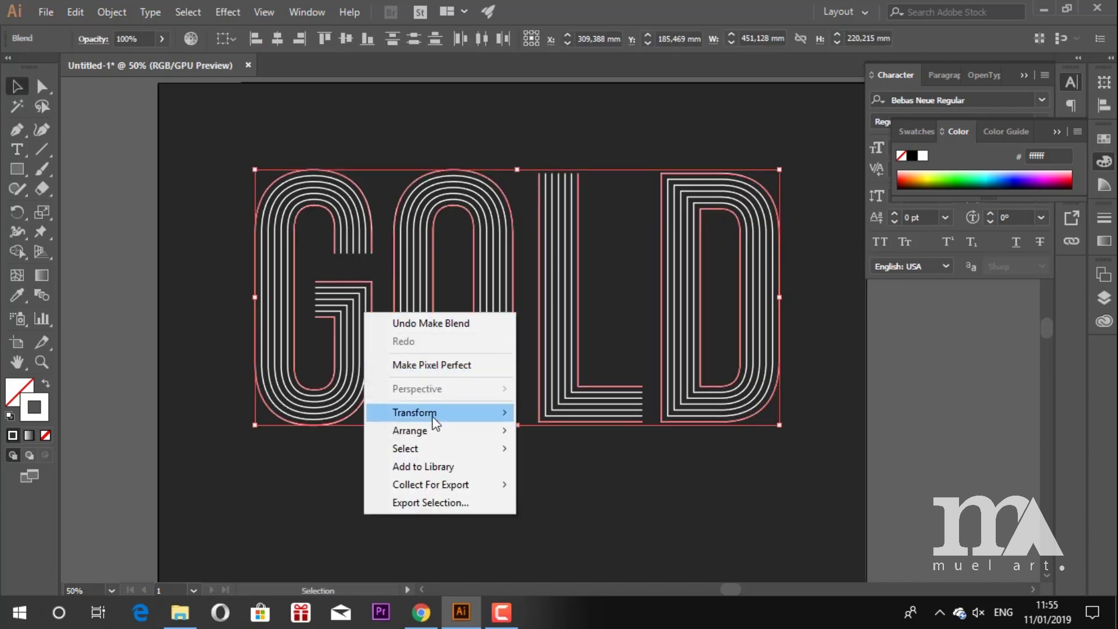
left_click(103, 12)
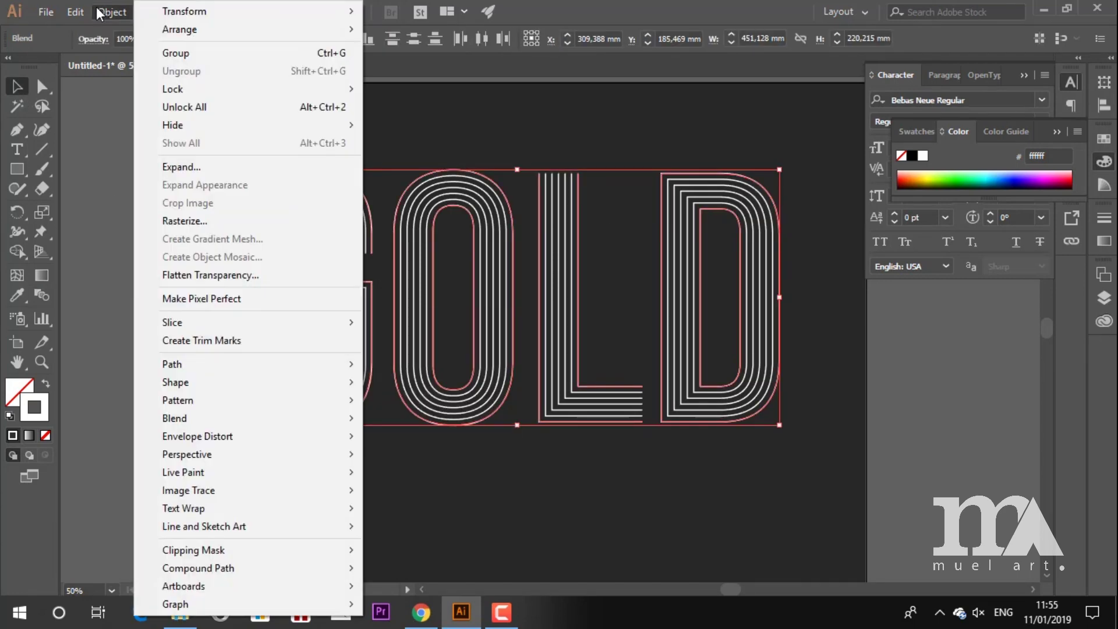
left_click(197, 53)
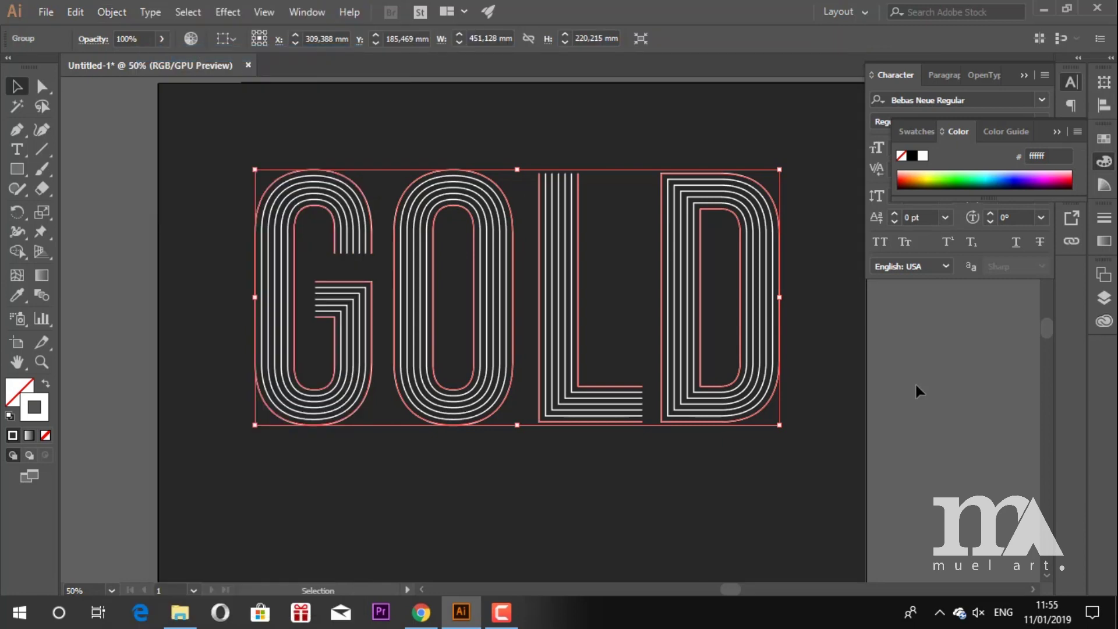
left_click(815, 388)
left_click(739, 384)
Expand the GOLD group into ordinary outlined paths with Object > Expand
left_click(122, 12)
mouse_move(79, 13)
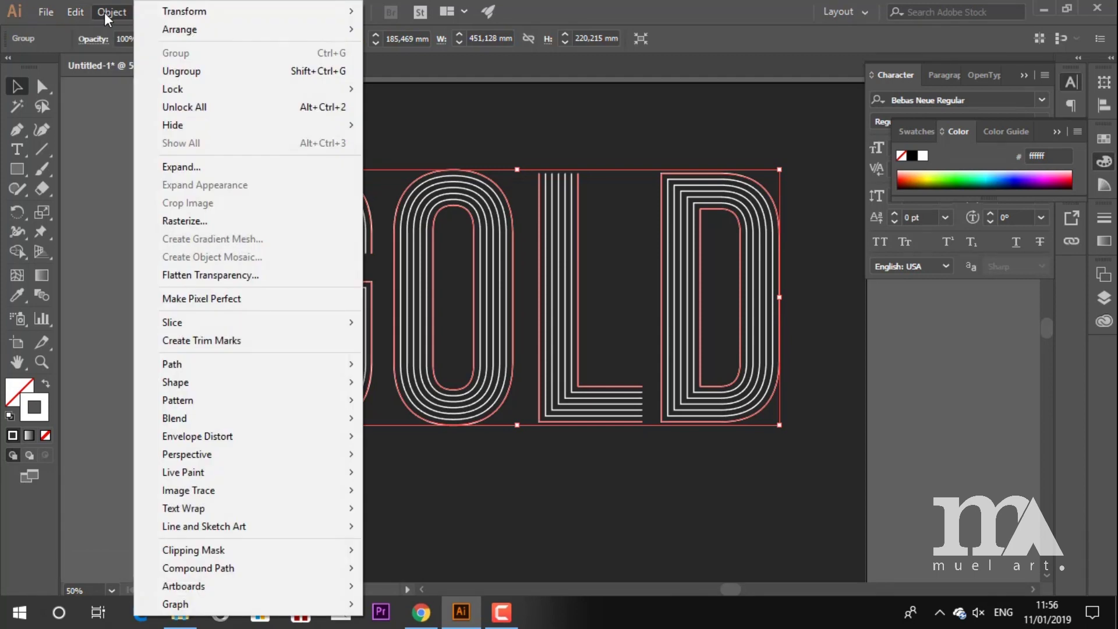
left_click(185, 166)
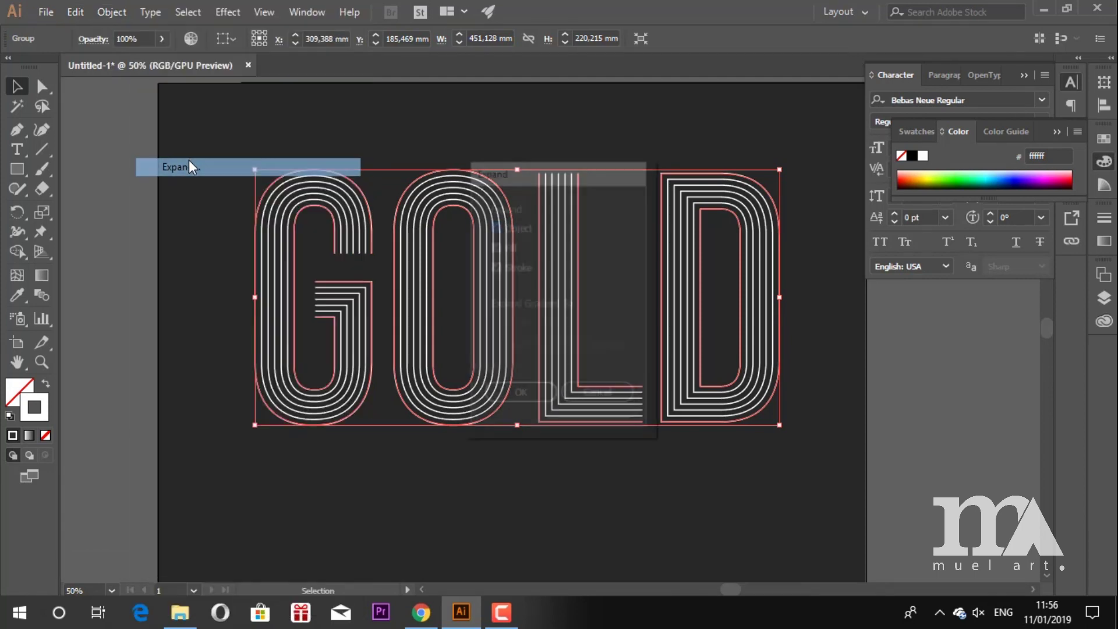
left_click(535, 398)
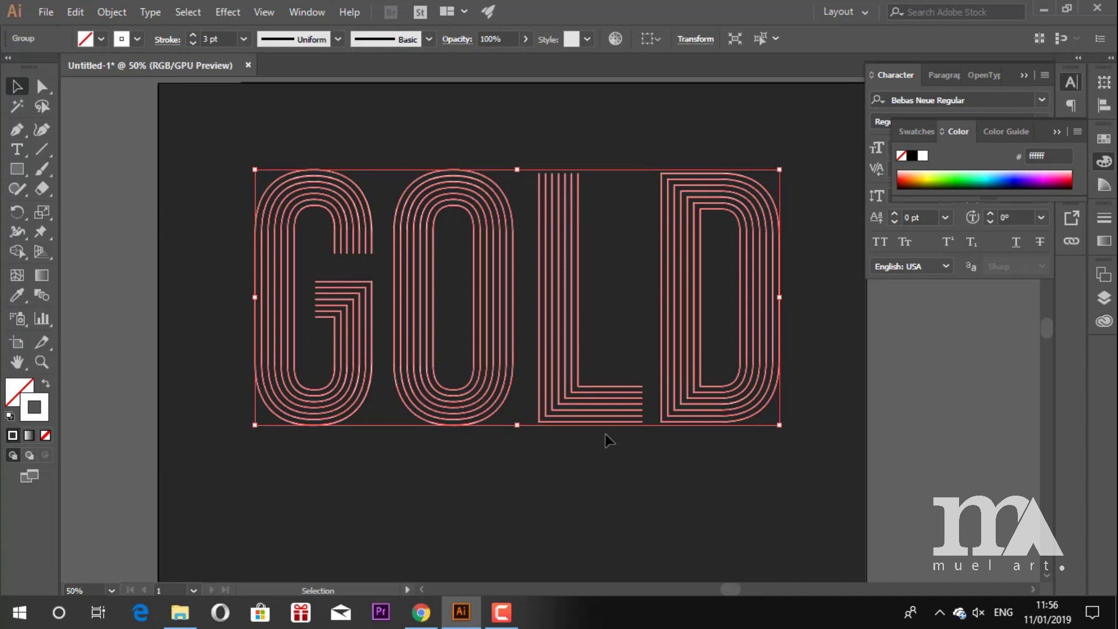
mouse_move(803, 374)
left_mouse_down()
mouse_move(556, 365)
mouse_move(207, 274)
mouse_move(226, 275)
left_mouse_up()
right_click(277, 305)
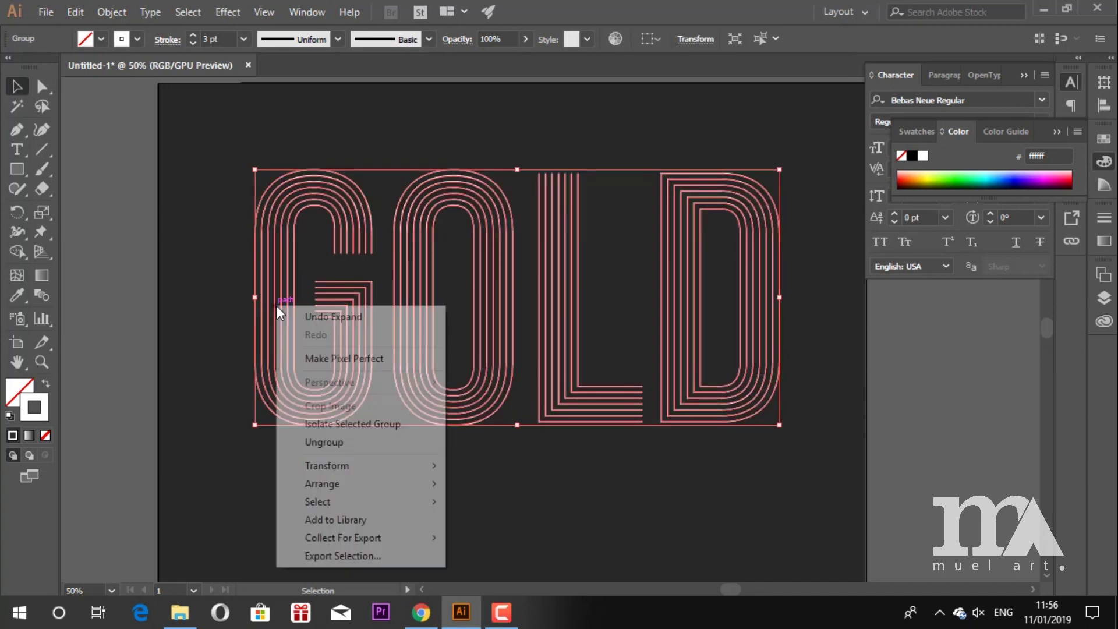
Combine the GOLD lines into one compound path with Object > Compound Path > Make
left_click(79, 12)
mouse_move(112, 11)
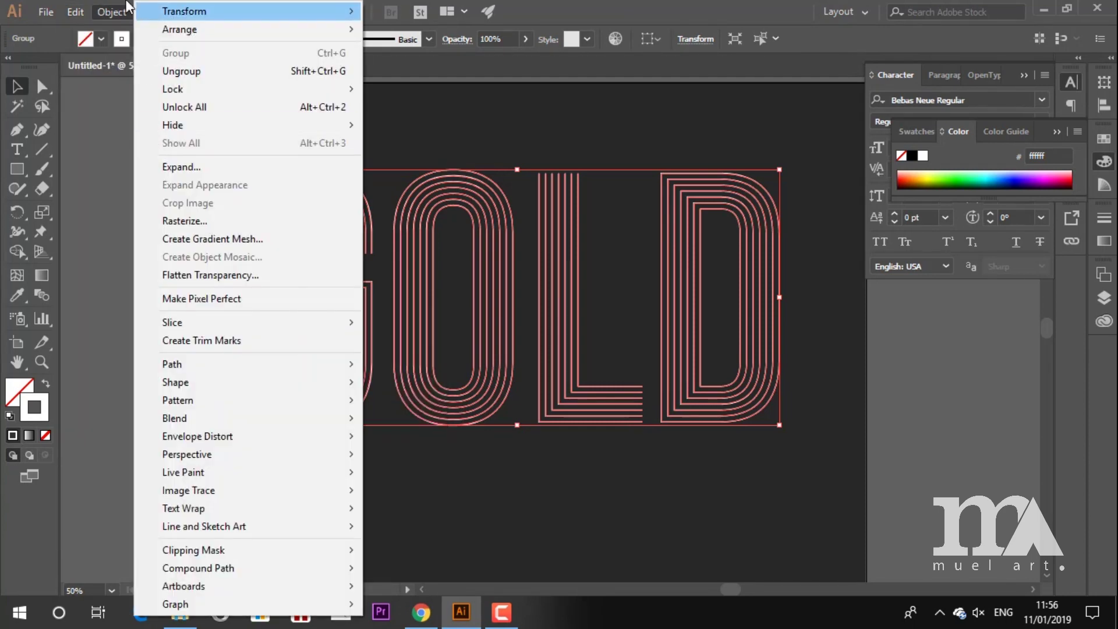
mouse_move(327, 568)
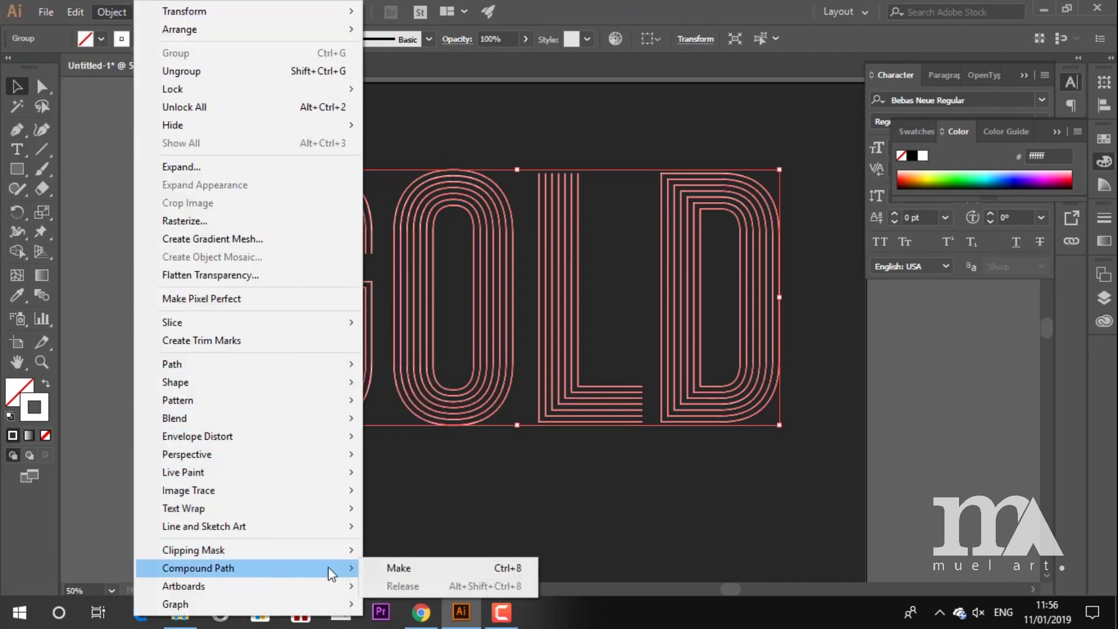
left_click(386, 567)
Deselect the lettering and pan the artboard into full view
left_click(125, 300)
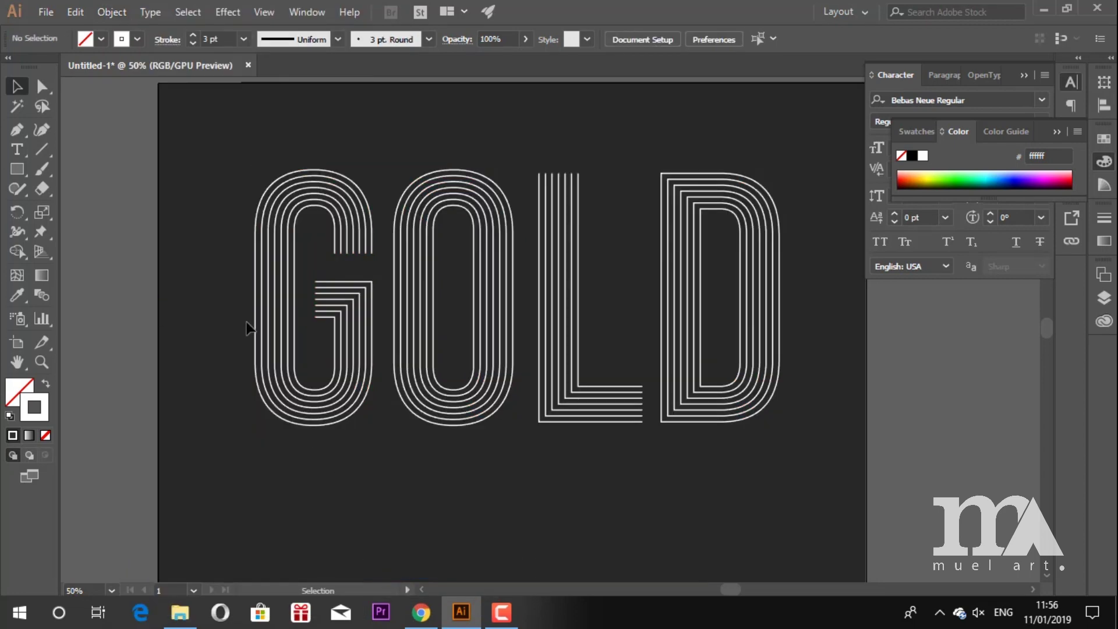
left_click(112, 335)
scroll(112, 334, "up", 1)
scroll(113, 337, "down", 1)
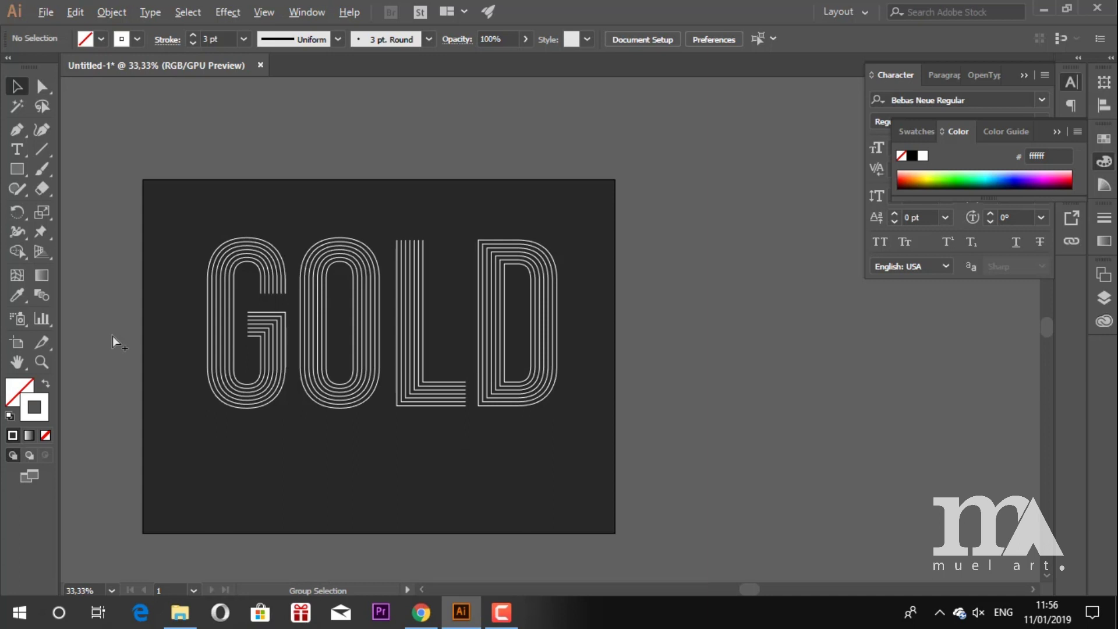
key("space")
left_click_drag(233, 455, 297, 463)
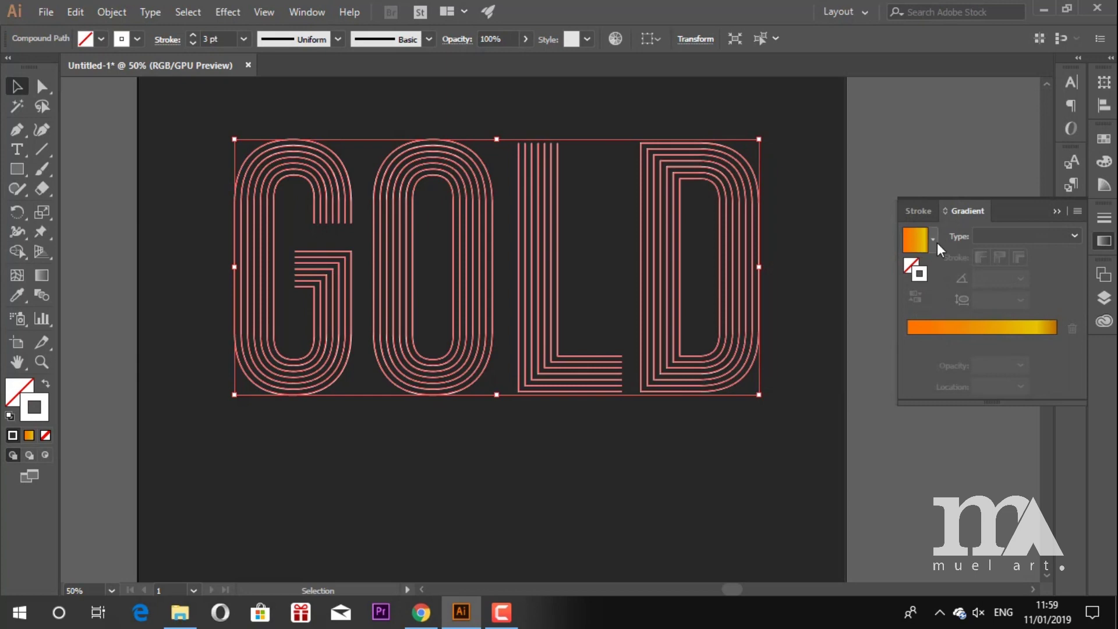
Apply the Gold Dust gradient preset to the GOLD strokes and open the leftmost stop's colour
left_click(935, 240)
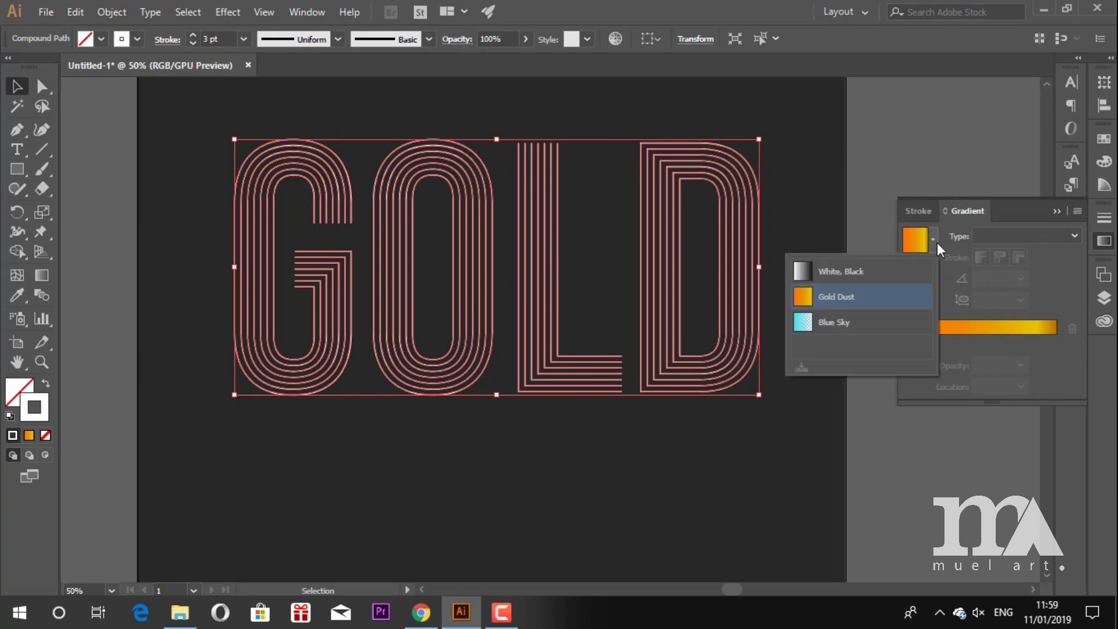
left_click(855, 301)
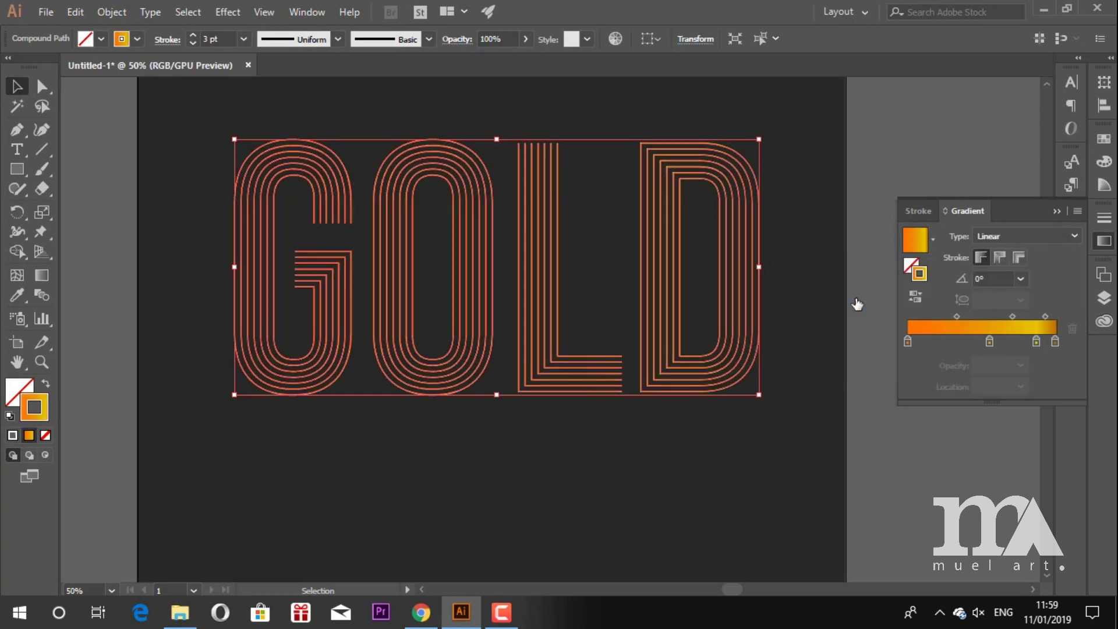
double_click(908, 342)
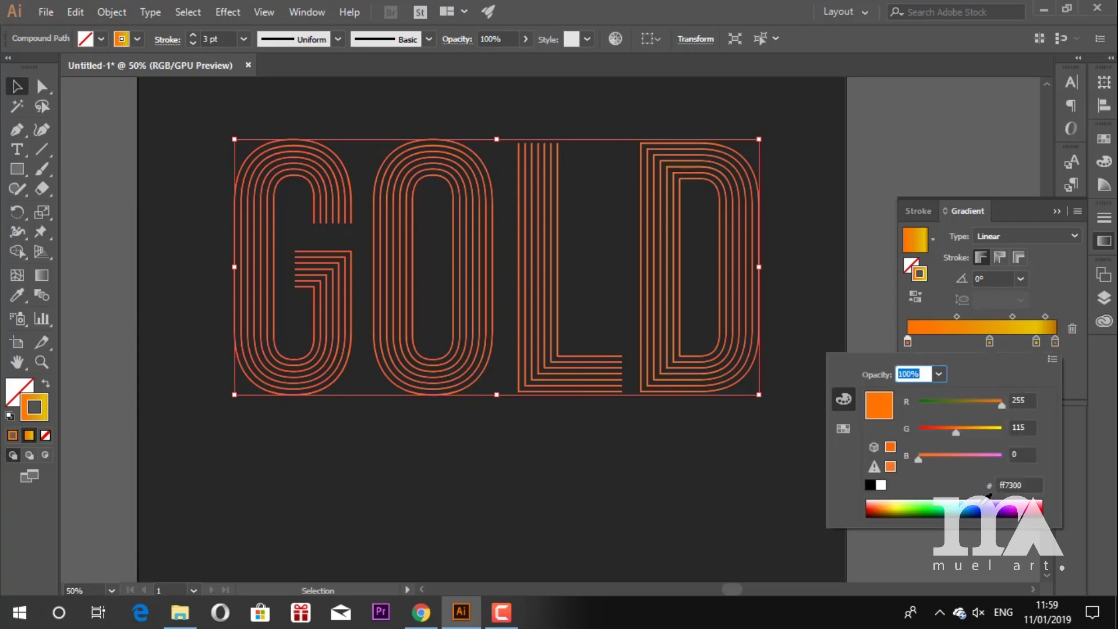
Copy hex code a67c00 from the 24K GOLD palette web page
left_click(420, 612)
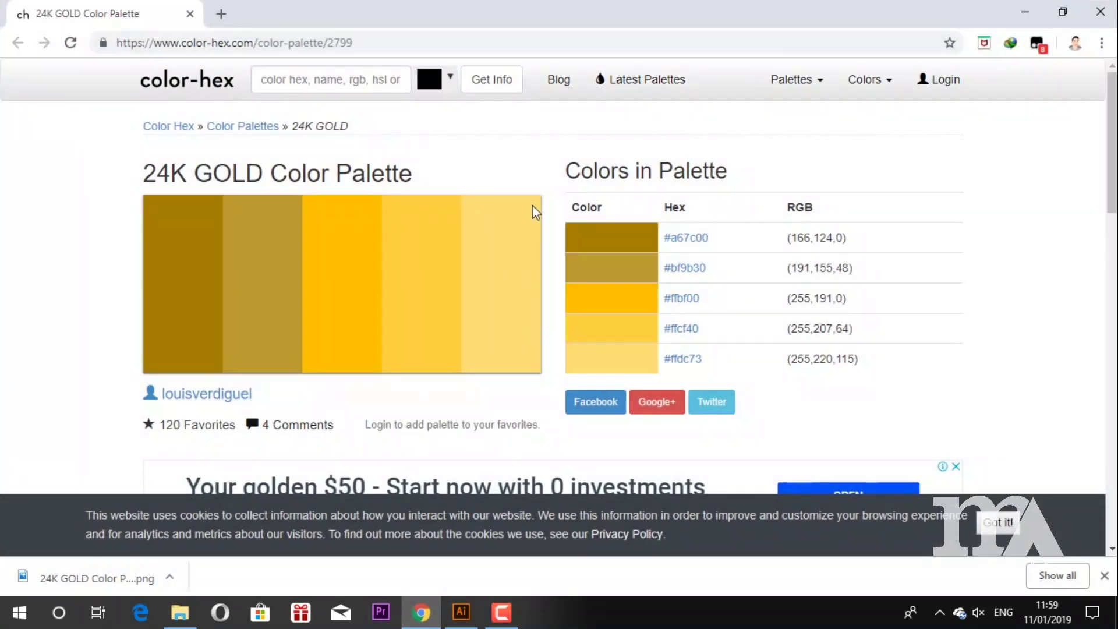
left_click_drag(710, 237, 671, 238)
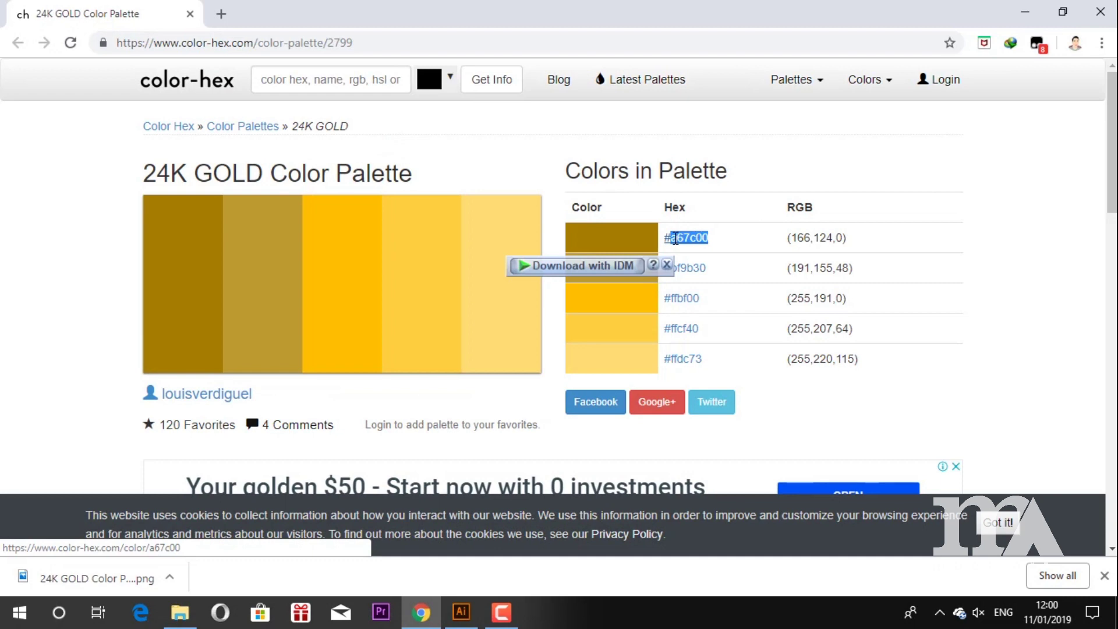
right_click(668, 248)
left_click(717, 362)
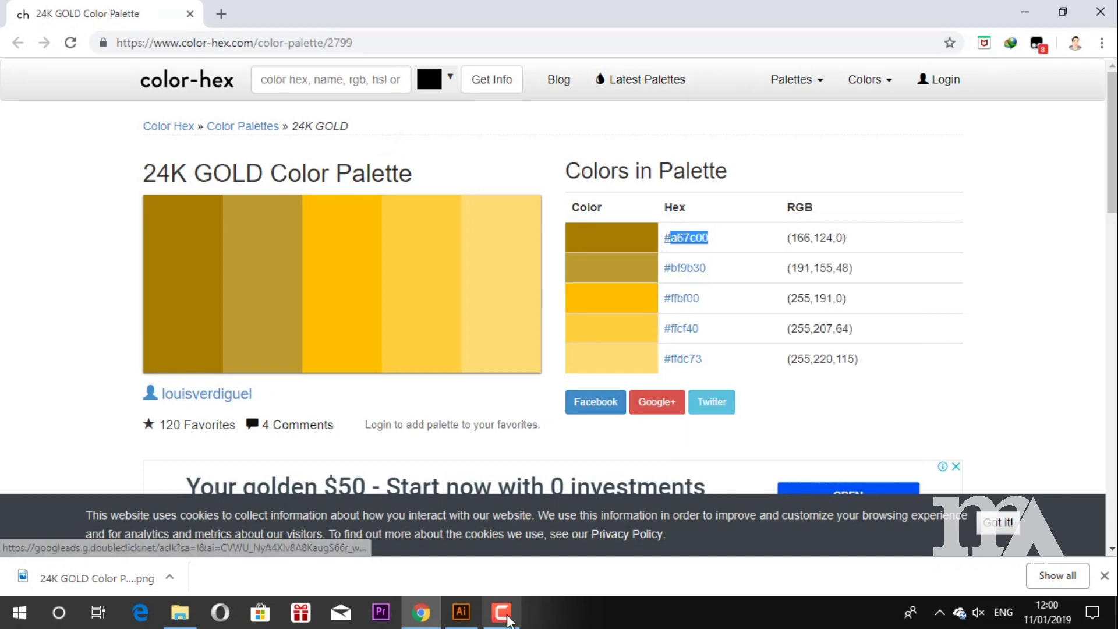
left_click(461, 612)
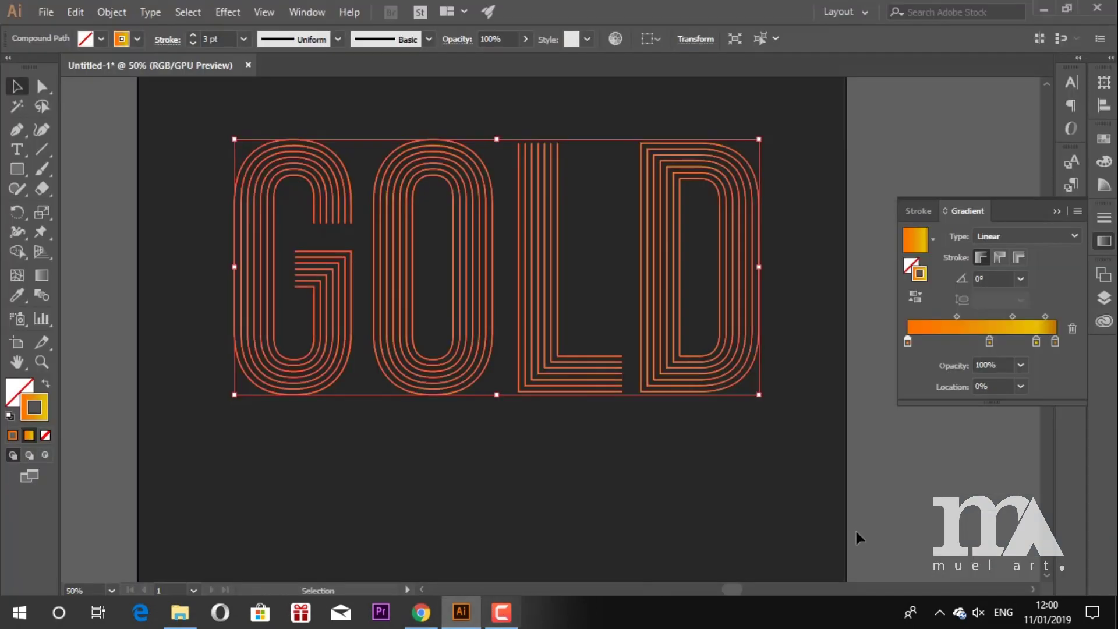
Set both the left and right gradient stops to dark gold a67c00
double_click(907, 342)
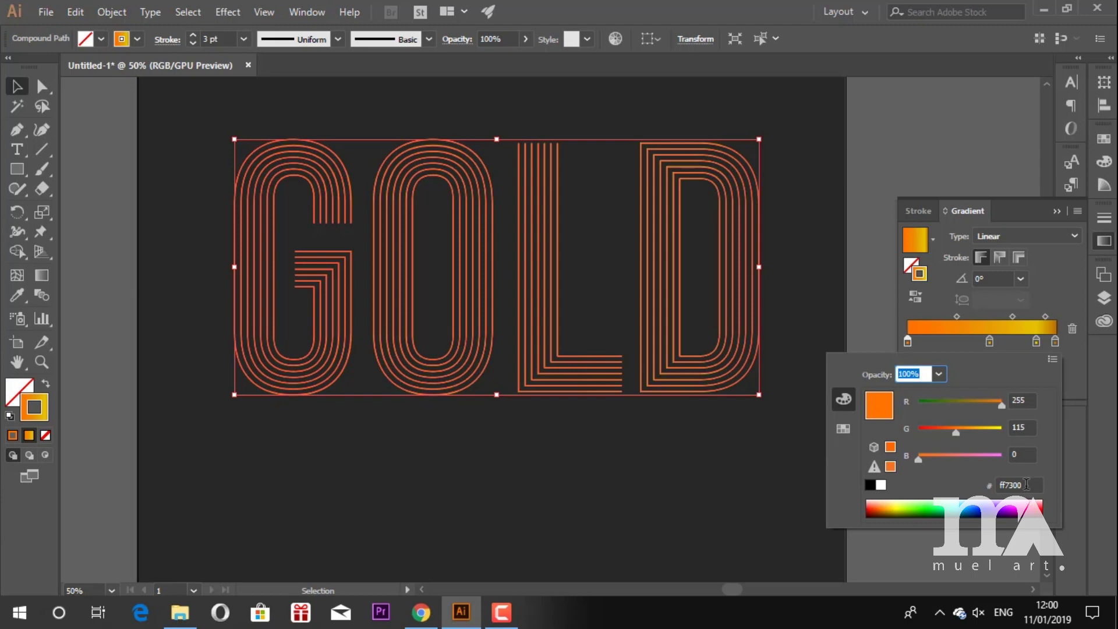
left_click(1026, 484)
key("ctrl+v")
key("Return")
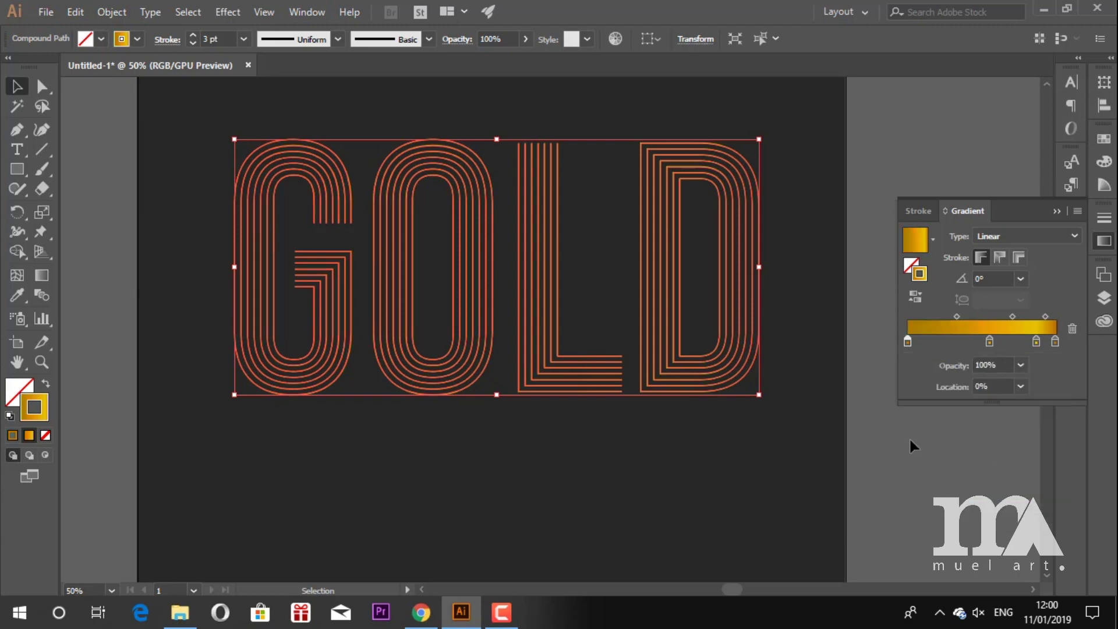
double_click(1055, 343)
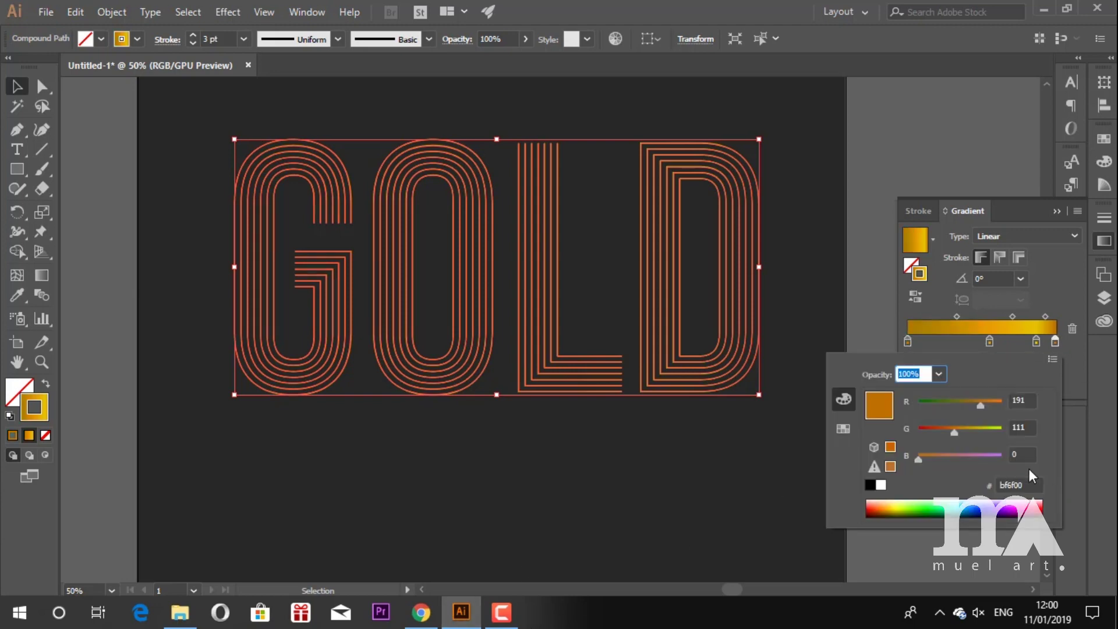
left_click(992, 484)
key("ctrl+v")
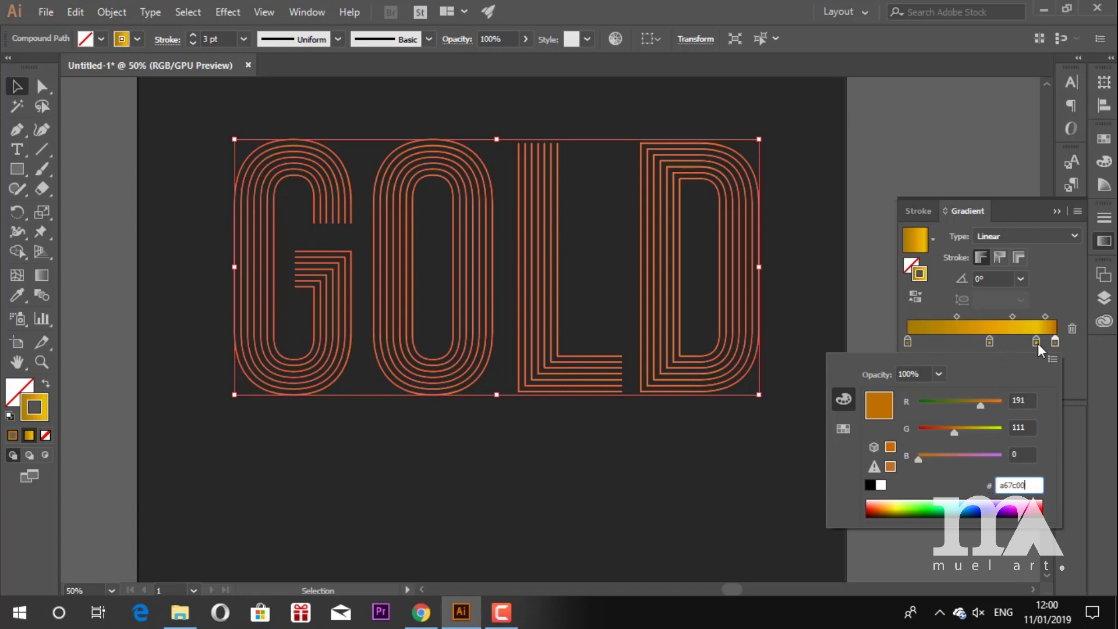
key("Tab")
Copy hex ffbf00 from the 24K GOLD palette and revisit a right-hand stop's colour
left_click(421, 613)
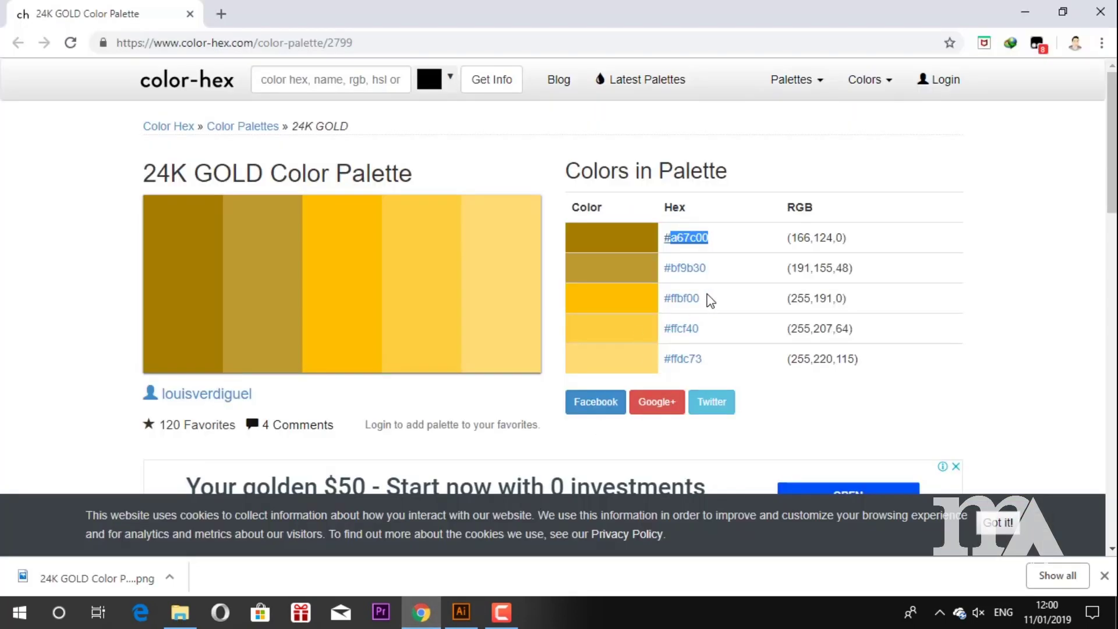
left_click_drag(711, 300, 669, 294)
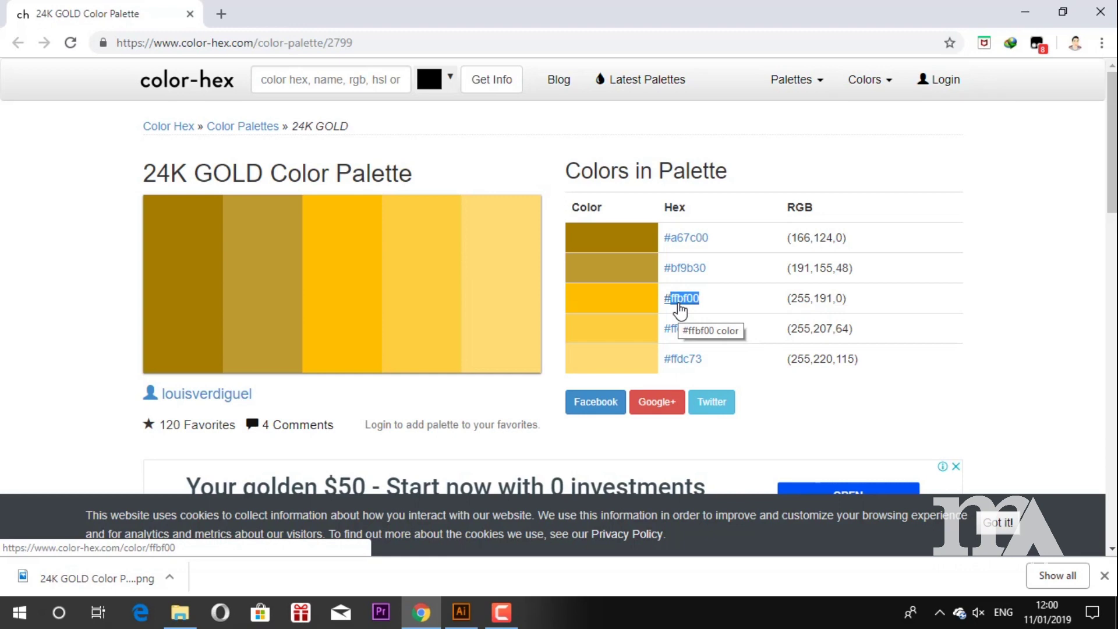
right_click(678, 302)
left_click(728, 428)
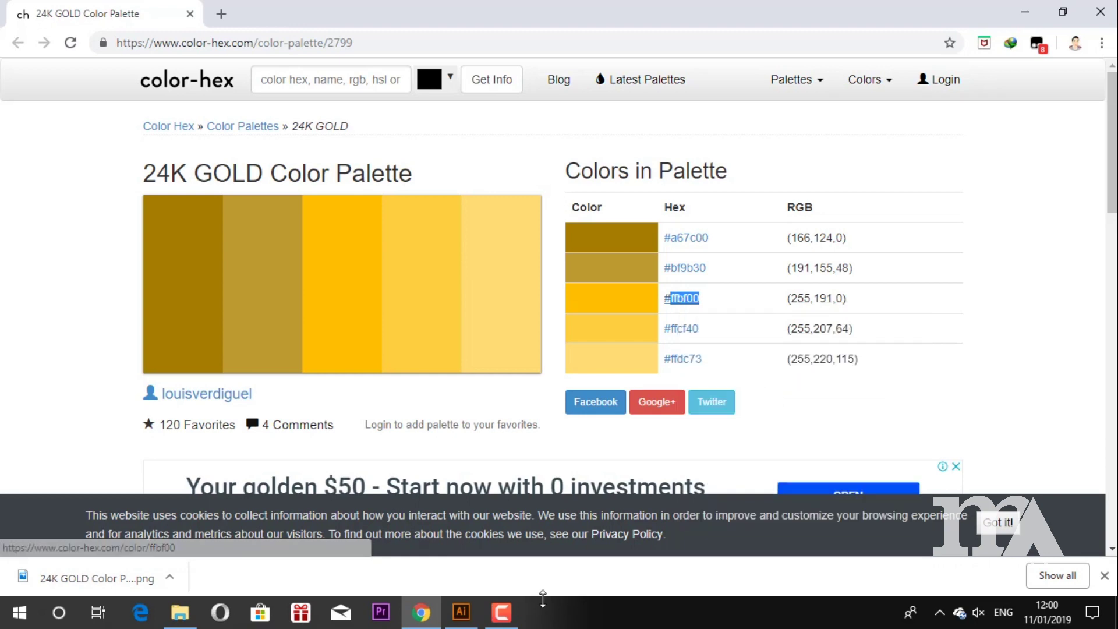
left_click(462, 612)
double_click(1037, 342)
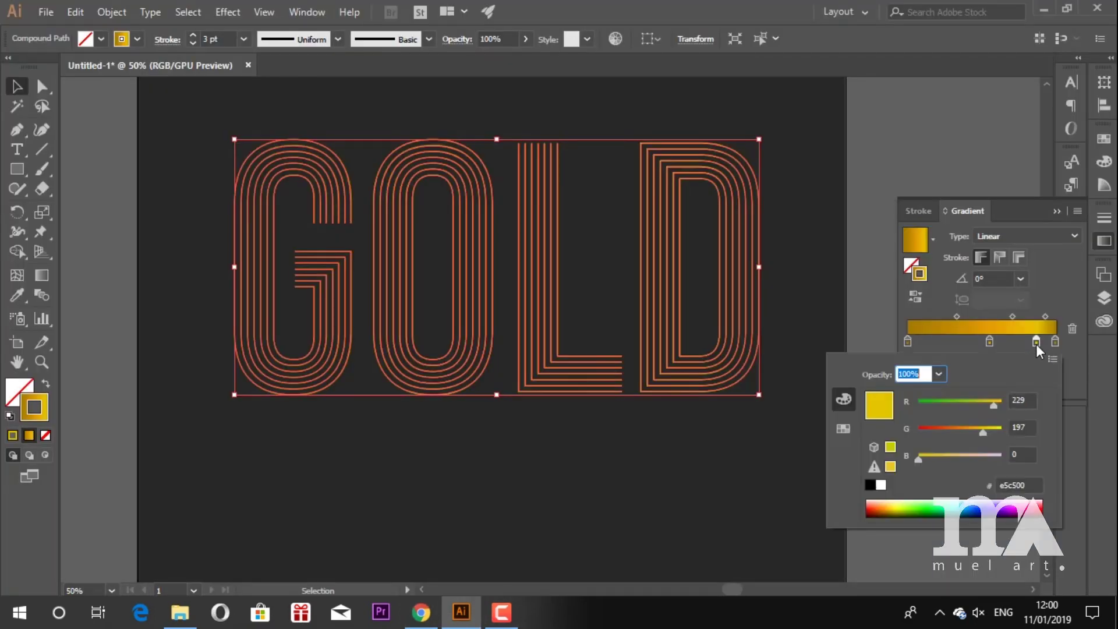
key("Return")
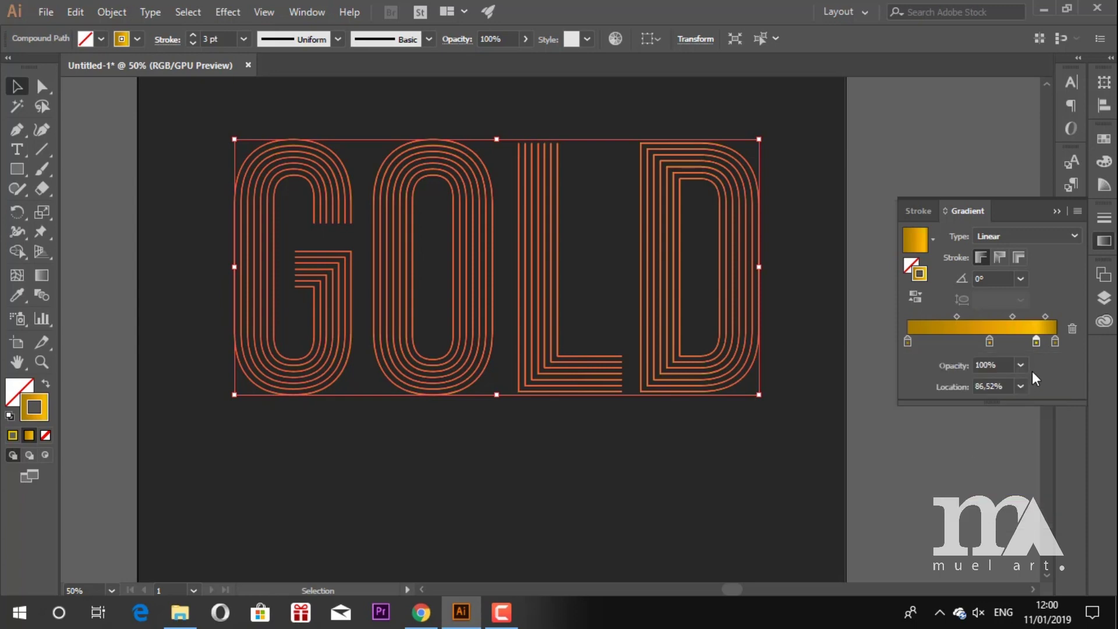
Set the middle gradient stop to bf9b30 and move the gold stop to location 81,11%
double_click(990, 342)
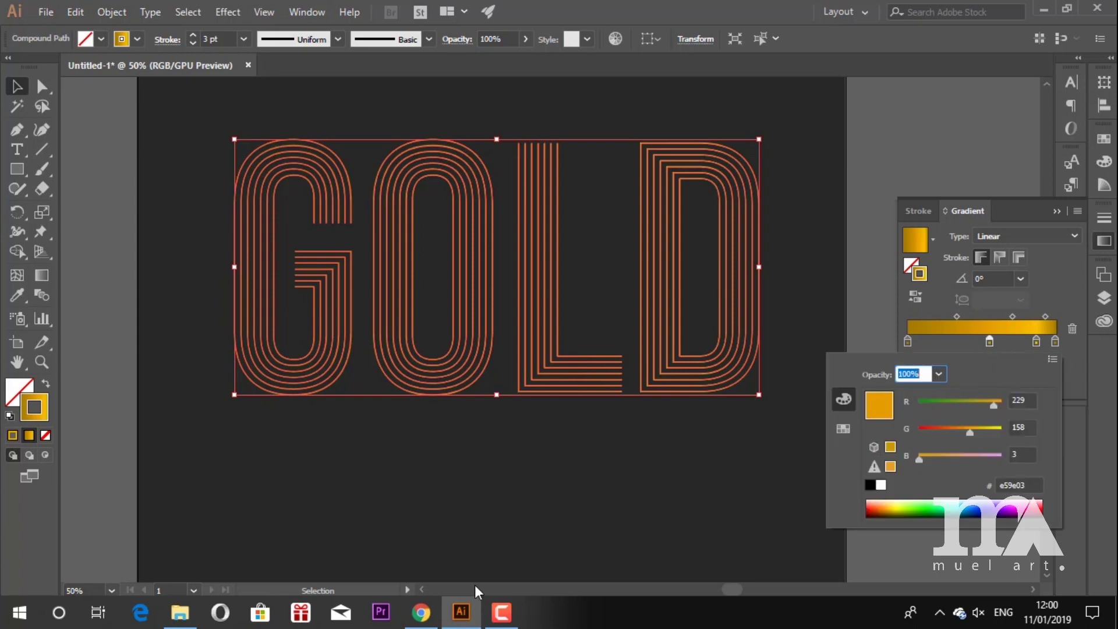
left_click(421, 612)
left_click_drag(688, 271, 663, 269)
right_click(702, 272)
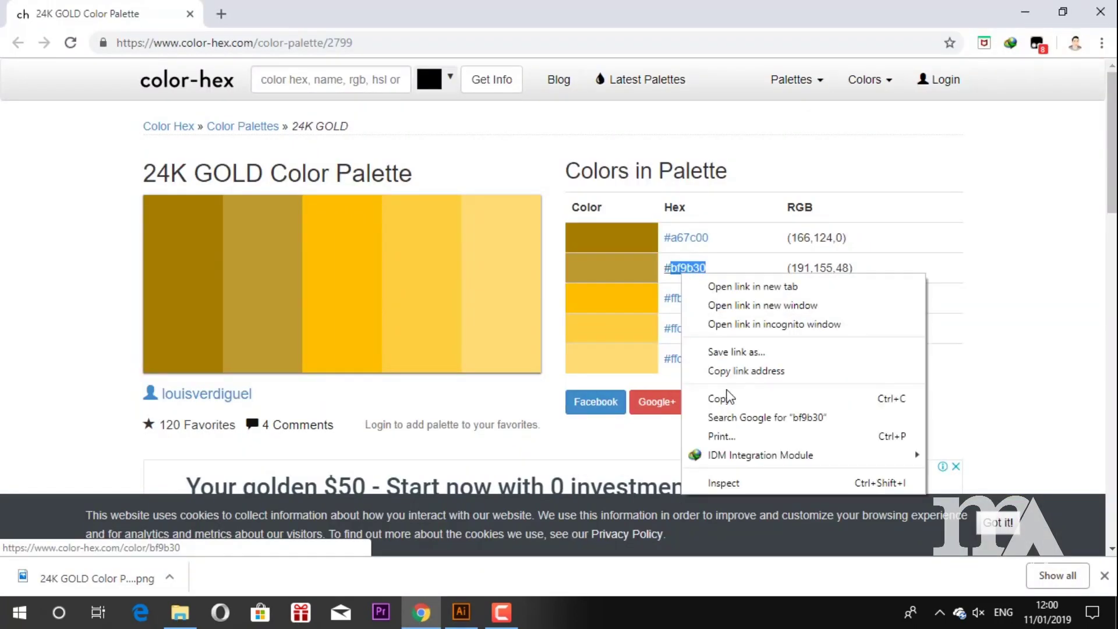
left_click(722, 396)
left_click(461, 612)
double_click(989, 342)
left_click(1016, 485)
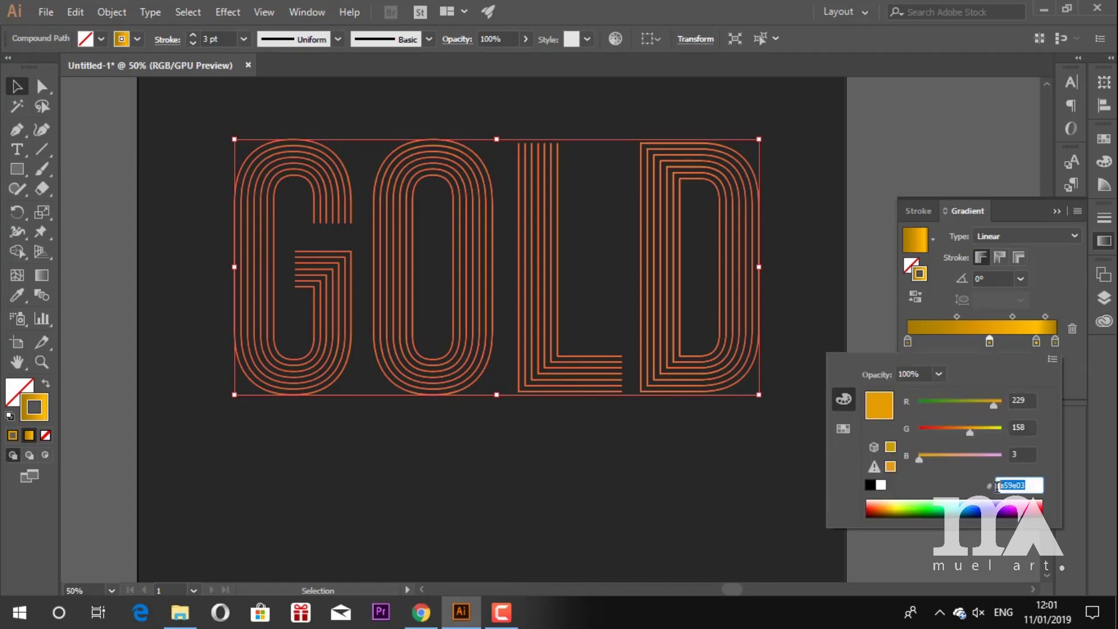
key("ctrl+v")
key("Return")
left_click_drag(1036, 342, 1029, 343)
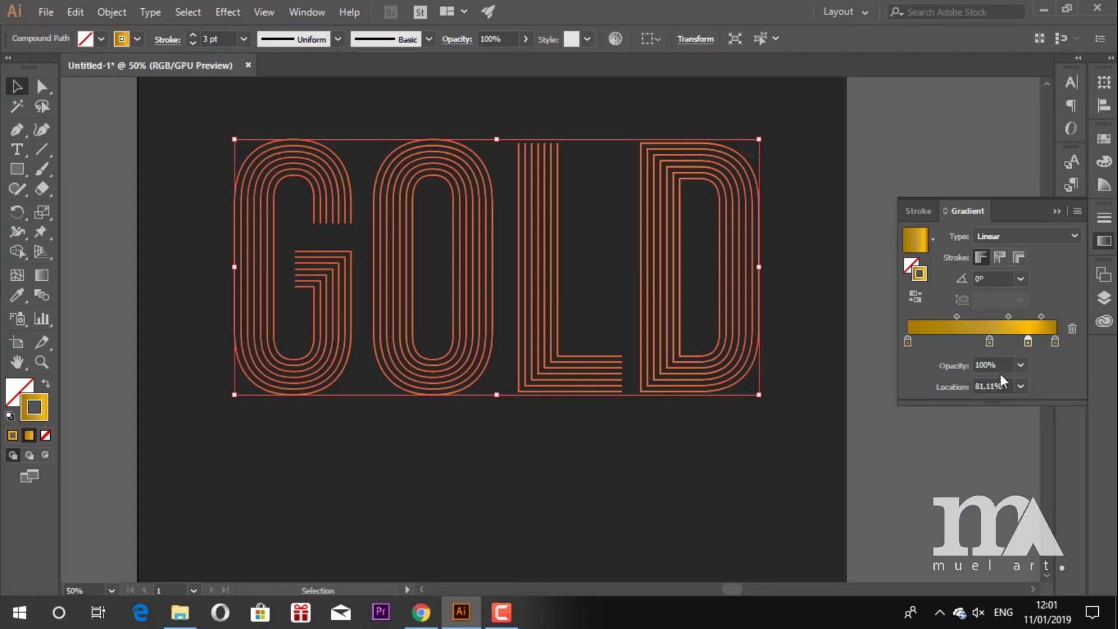
left_click(648, 289)
Make the GOLD gradient radial with a 30° angle
left_click(651, 300)
left_click(1025, 236)
left_click(1018, 271)
left_click(689, 360)
left_click(687, 355)
left_click(993, 278)
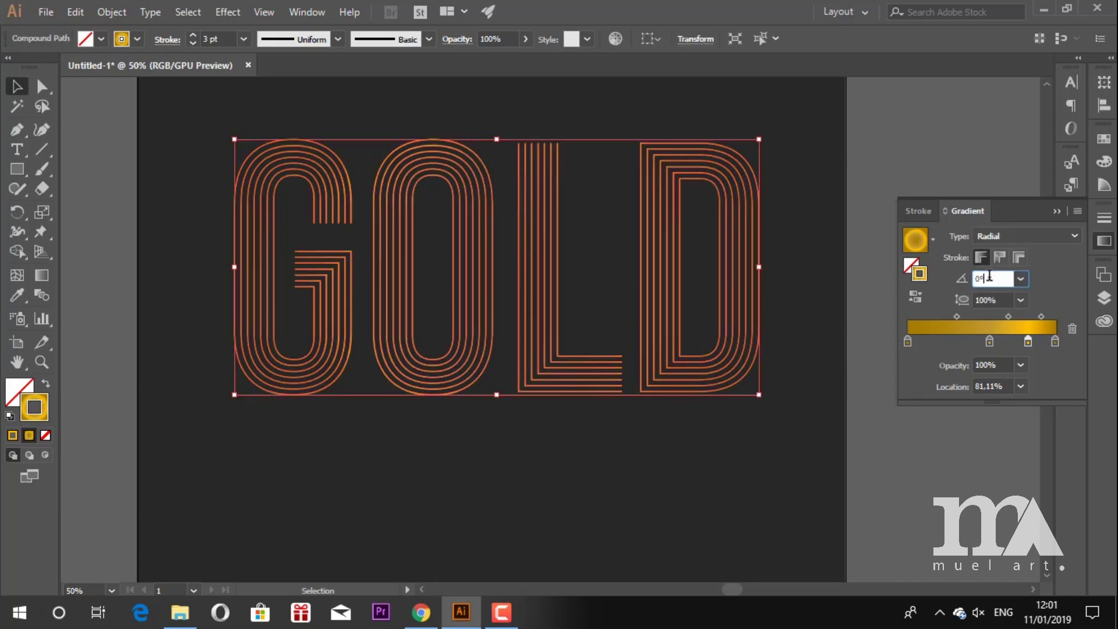
type("30")
left_click(867, 379)
scroll(487, 369, "down", 3)
scroll(477, 313, "up", 3)
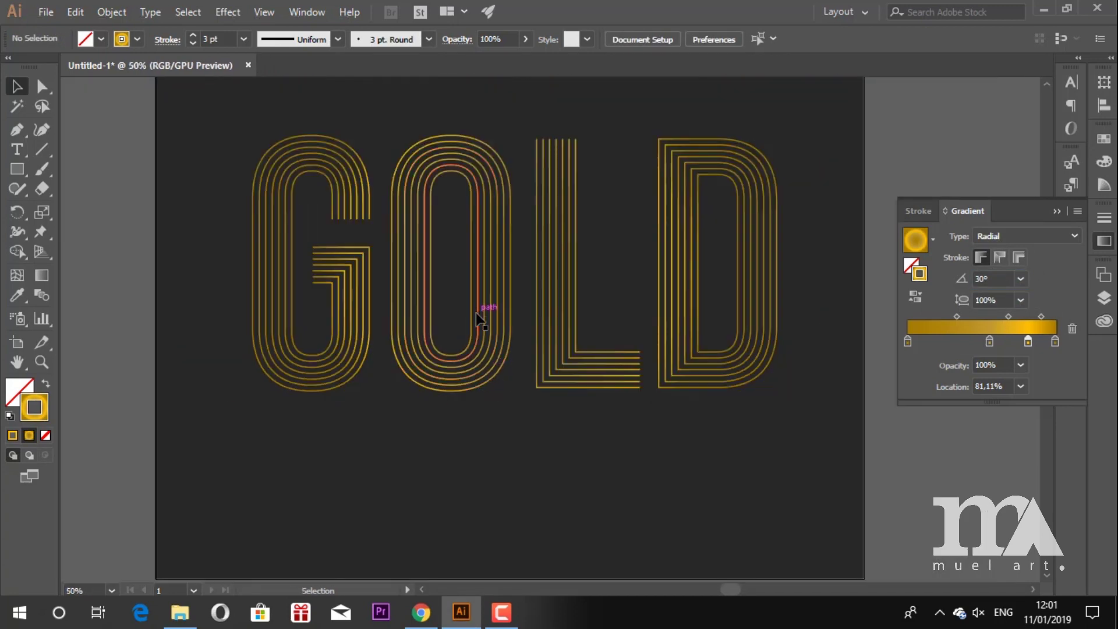
Increase the GOLD stroke weight to 7 pt
left_click(476, 313)
left_click(194, 35)
left_click(193, 35)
left_click(194, 35)
left_click(193, 35)
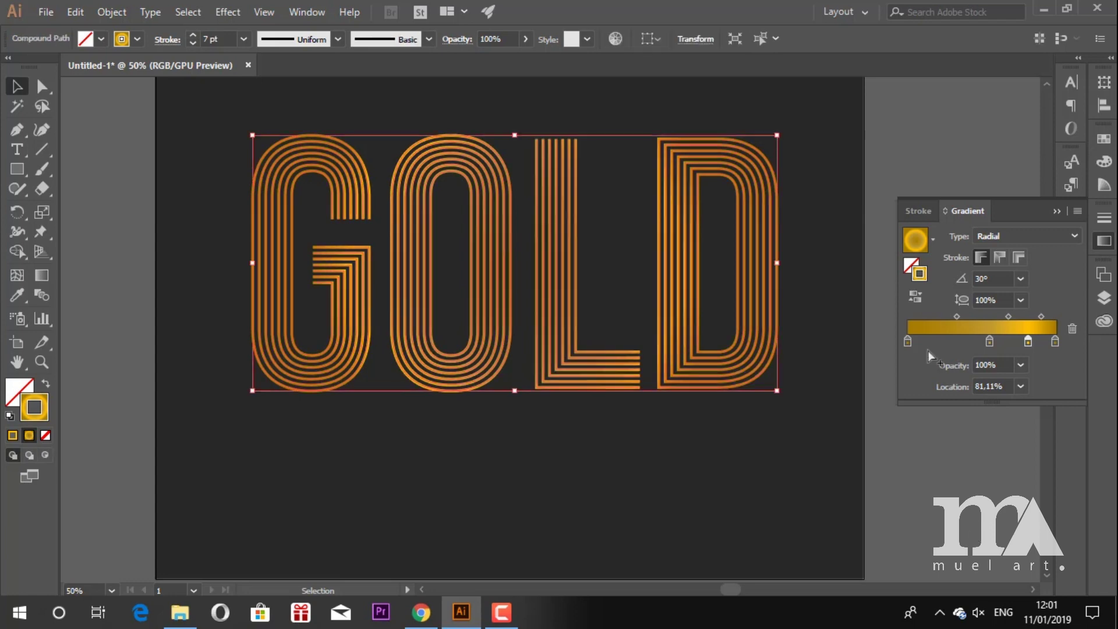
Set a gradient stop to ffcf40 copied from the 24K GOLD palette page
left_click(422, 611)
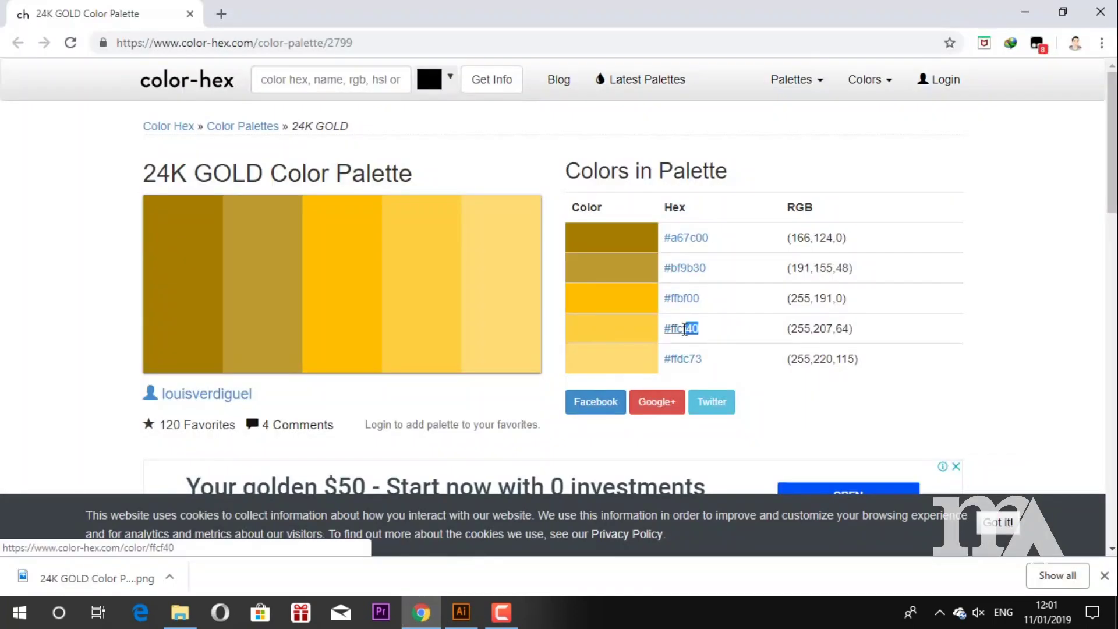
right_click(675, 328)
left_click(705, 455)
left_click(461, 612)
double_click(1028, 341)
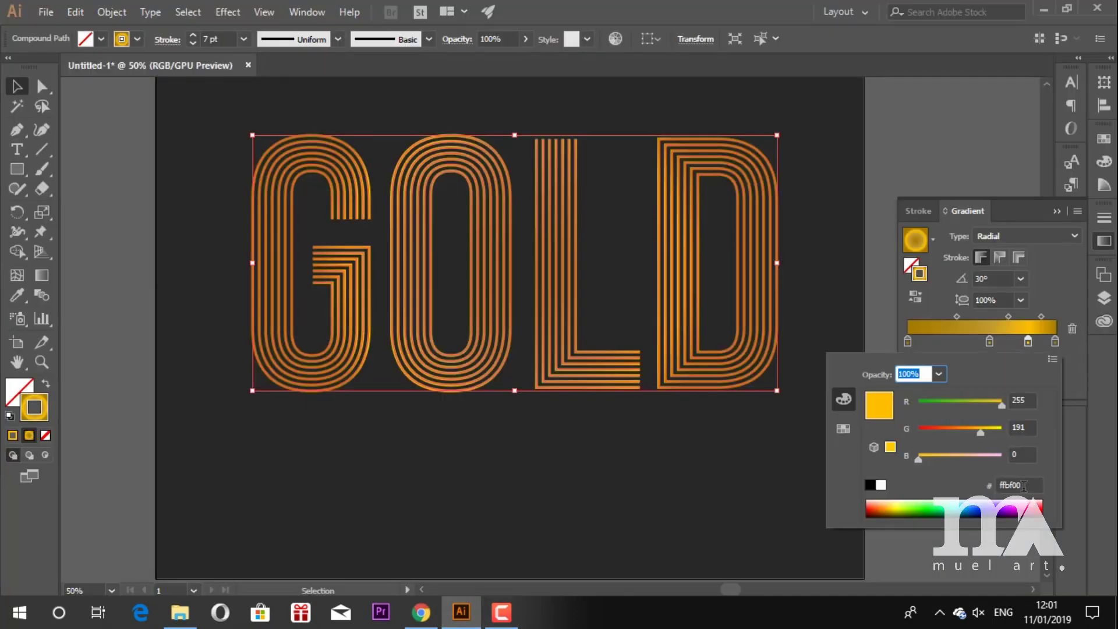
key("ctrl+v")
key("Return")
left_click(912, 514)
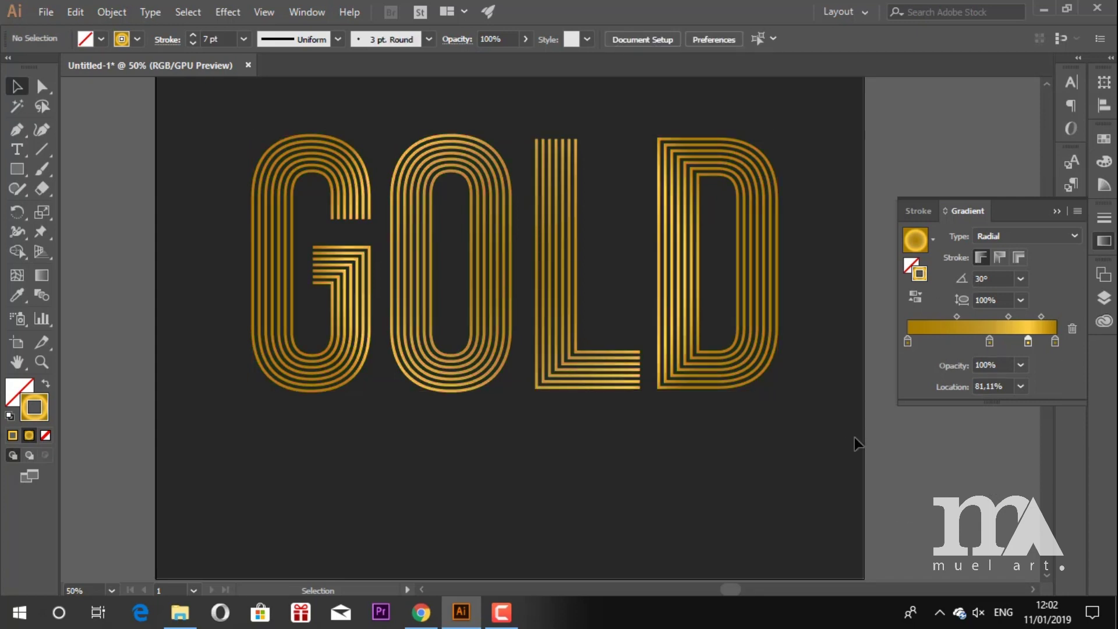
scroll(854, 438, "up", 2)
Add a black Multiply drop shadow to GOLD: 75% opacity, 2,47 mm offsets, 1,76 mm blur
left_click(547, 382)
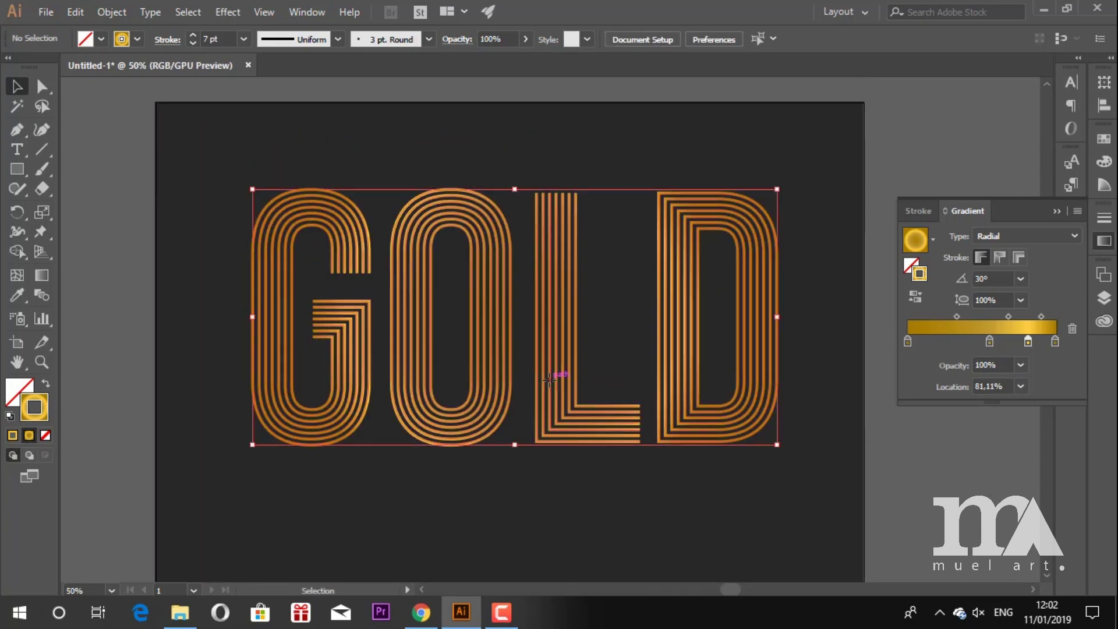
left_click(239, 9)
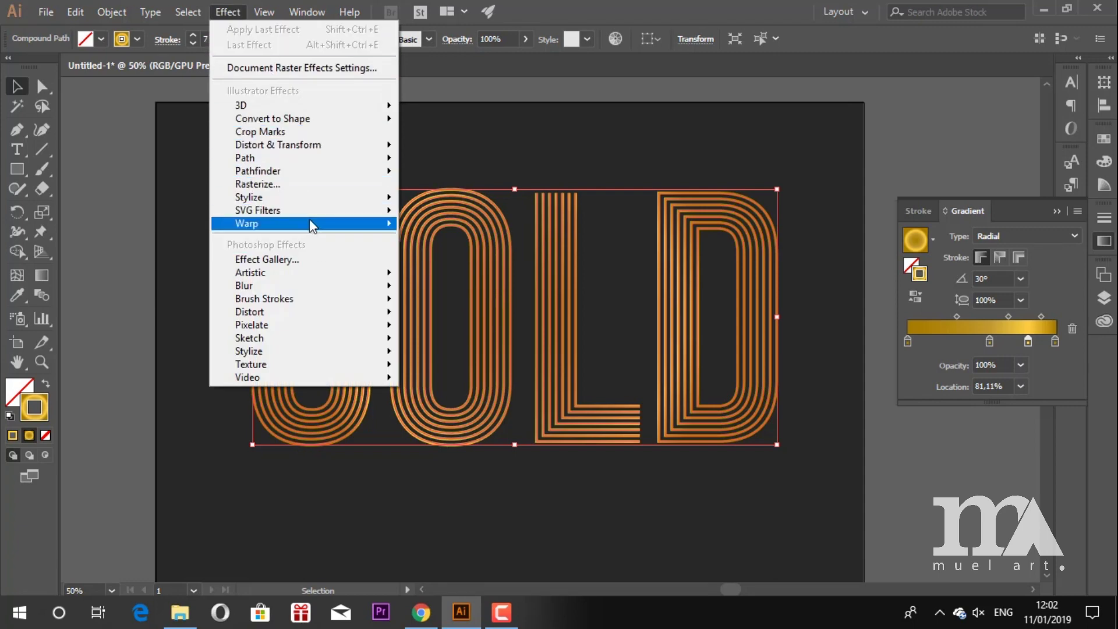
left_click(407, 199)
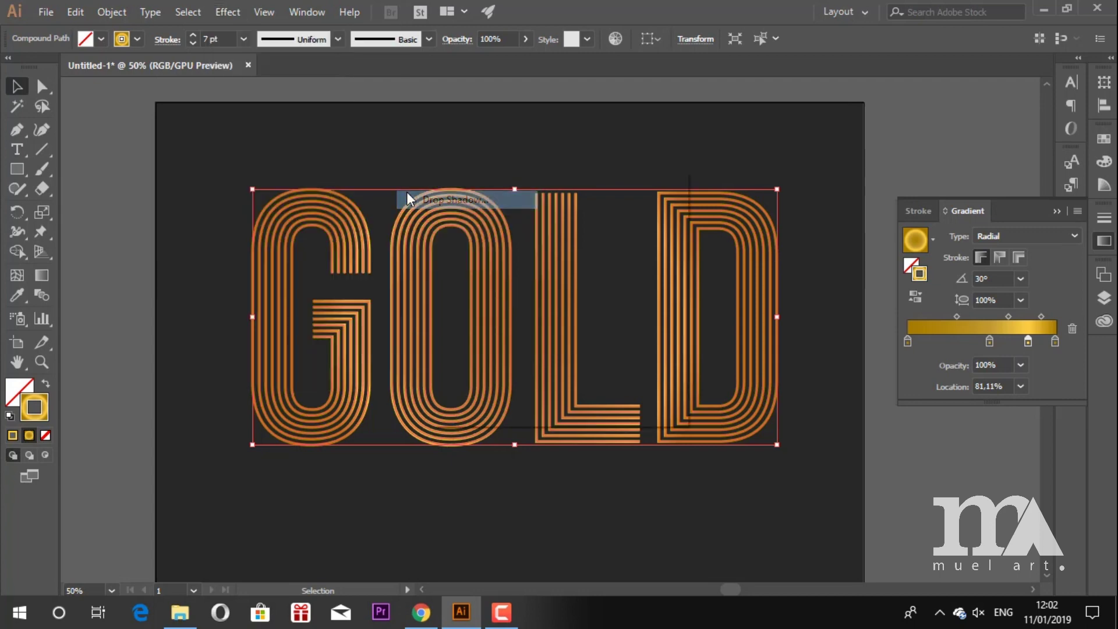
left_click_drag(502, 196, 859, 269)
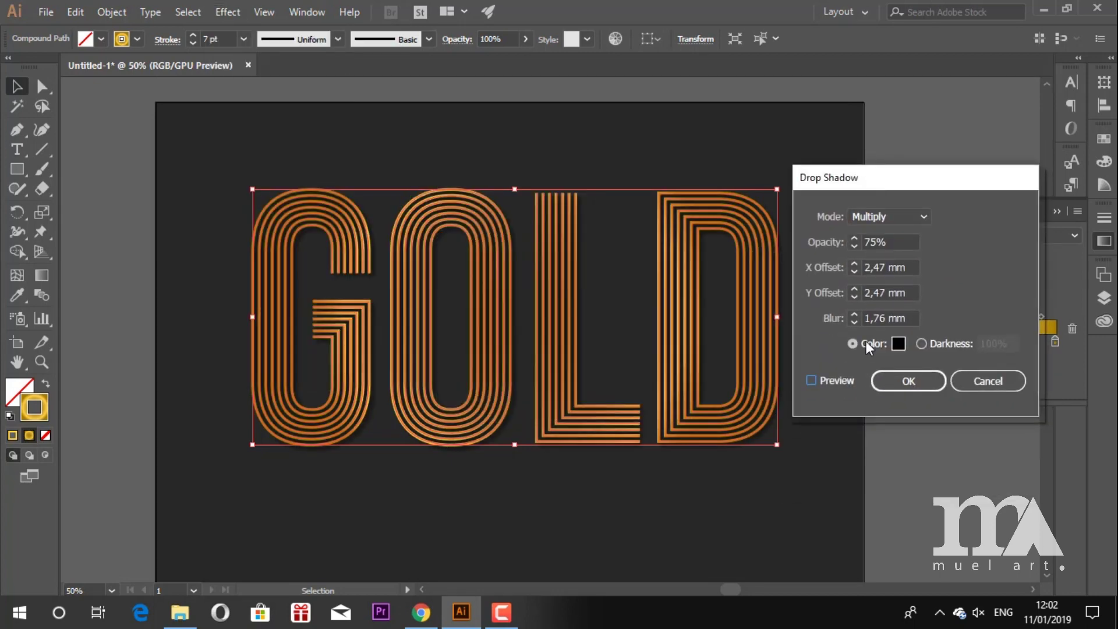
left_click(900, 381)
left_click(841, 522)
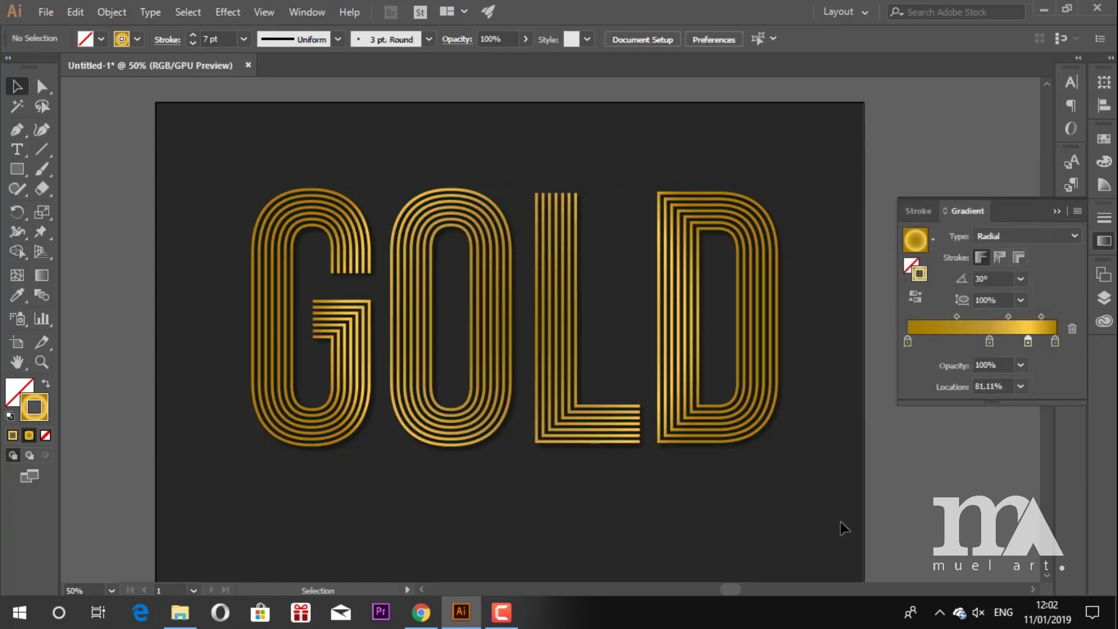